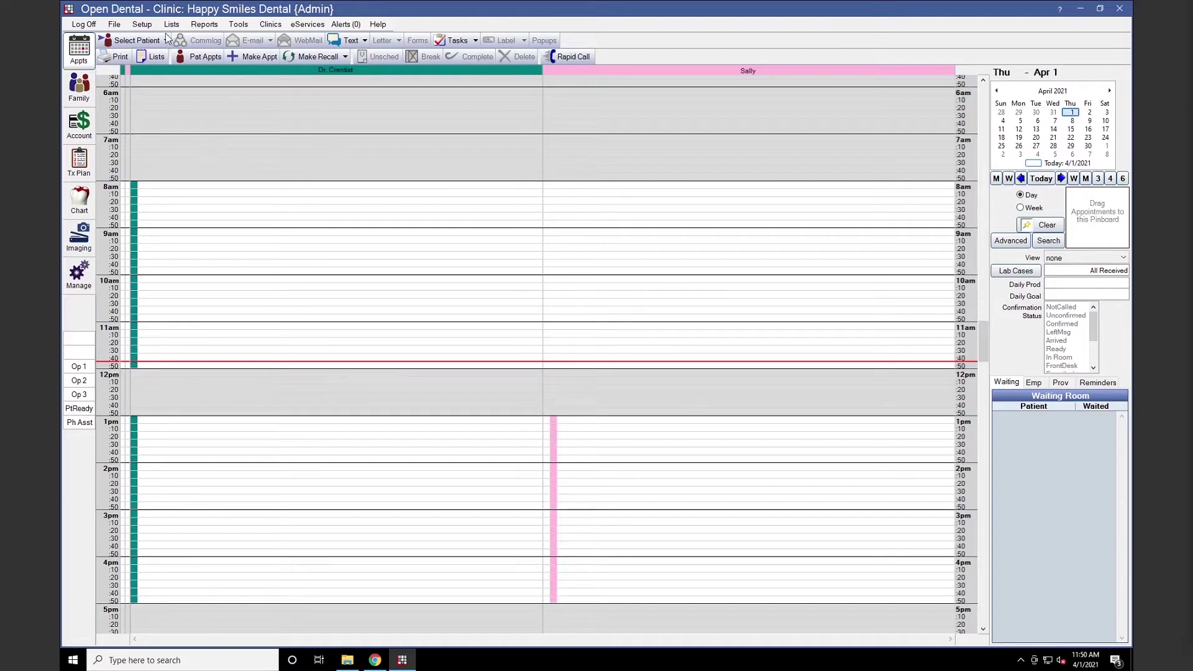
Review the appointment types list, then open eServices' Web Sched New Patient settings
{"action": "left_click", "coordinate": [142, 25]}
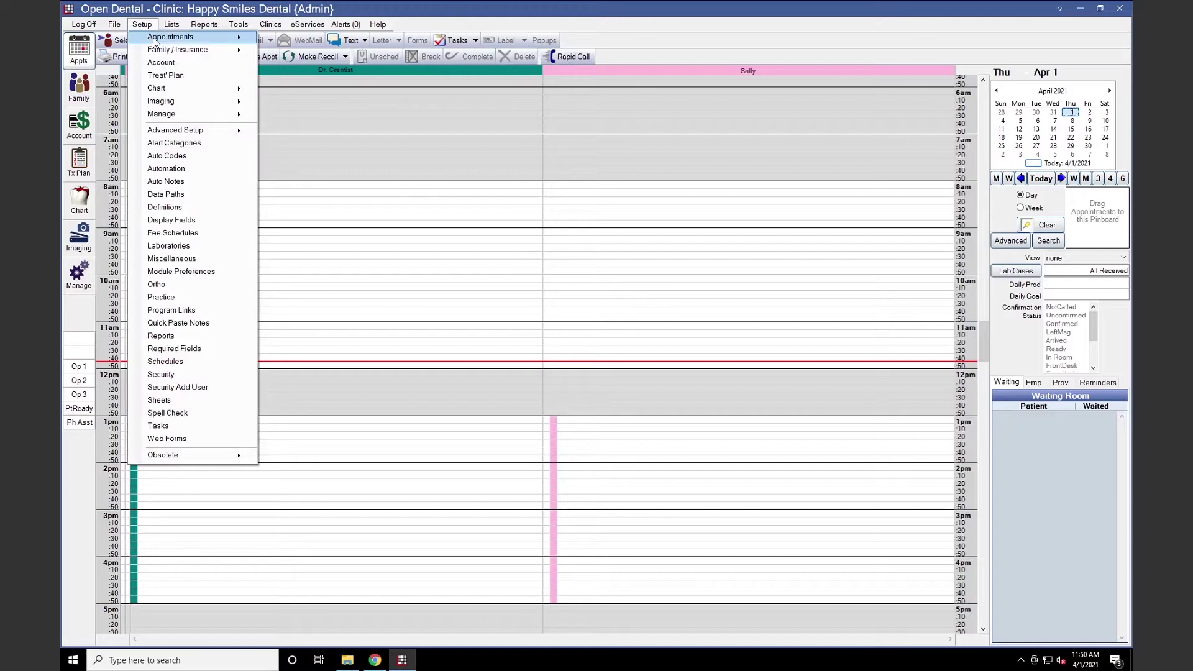
{"action": "mouse_move", "coordinate": [225, 37]}
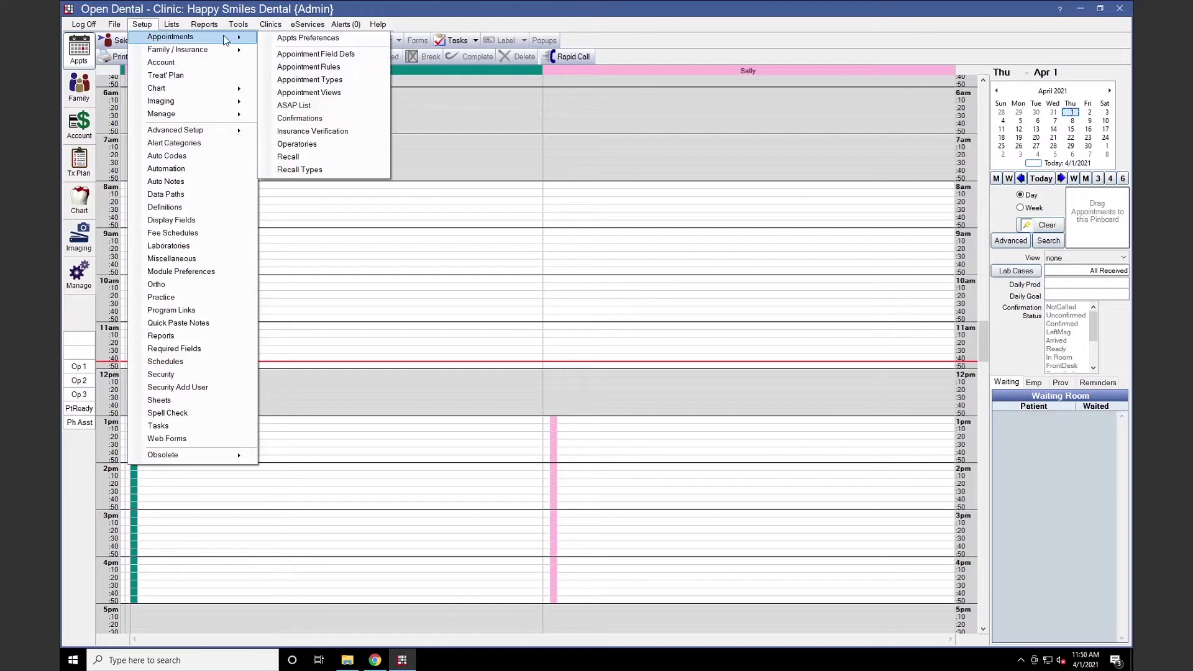
{"action": "left_click", "coordinate": [332, 81]}
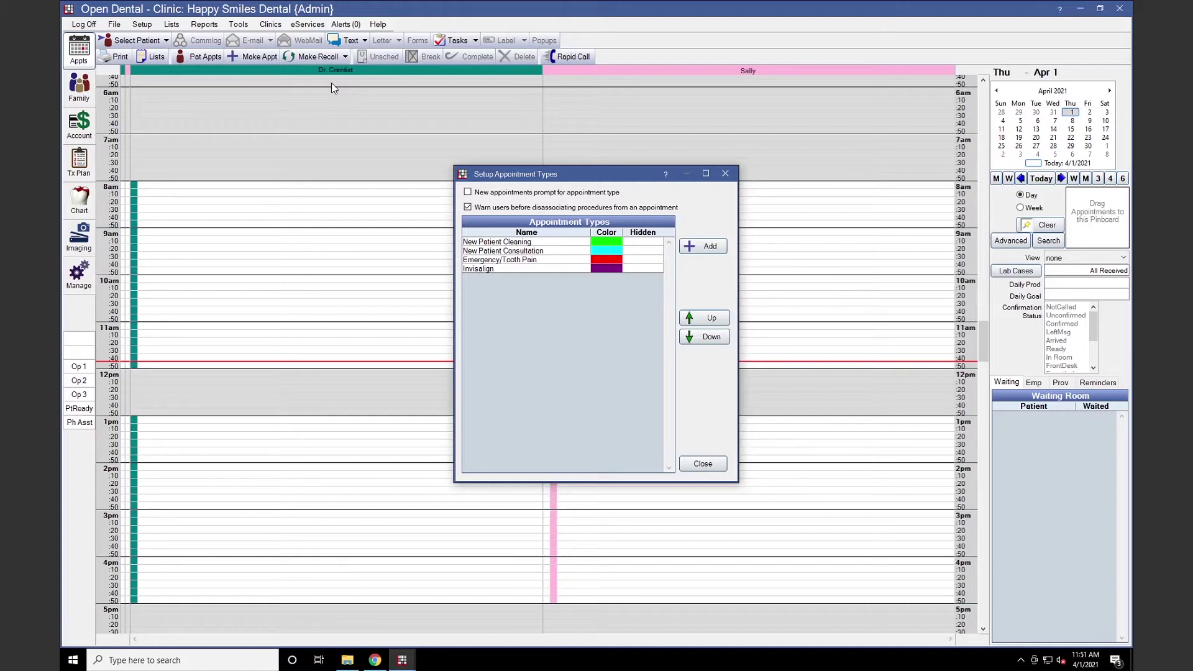
{"action": "left_click", "coordinate": [703, 463]}
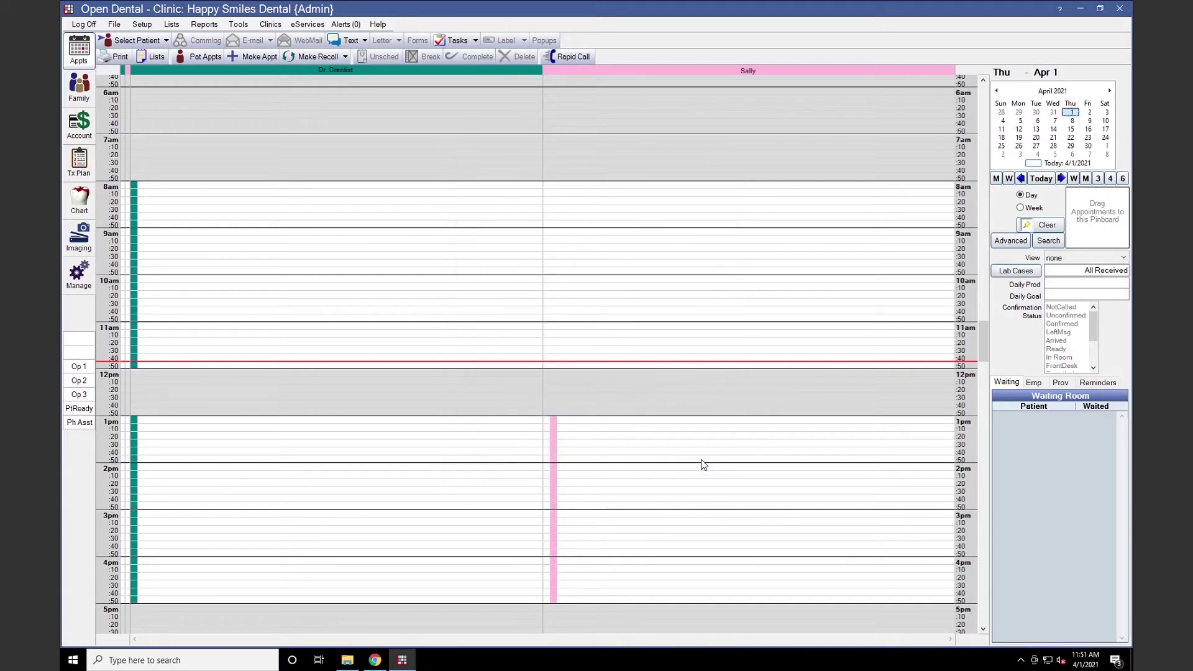
{"action": "left_click", "coordinate": [303, 25]}
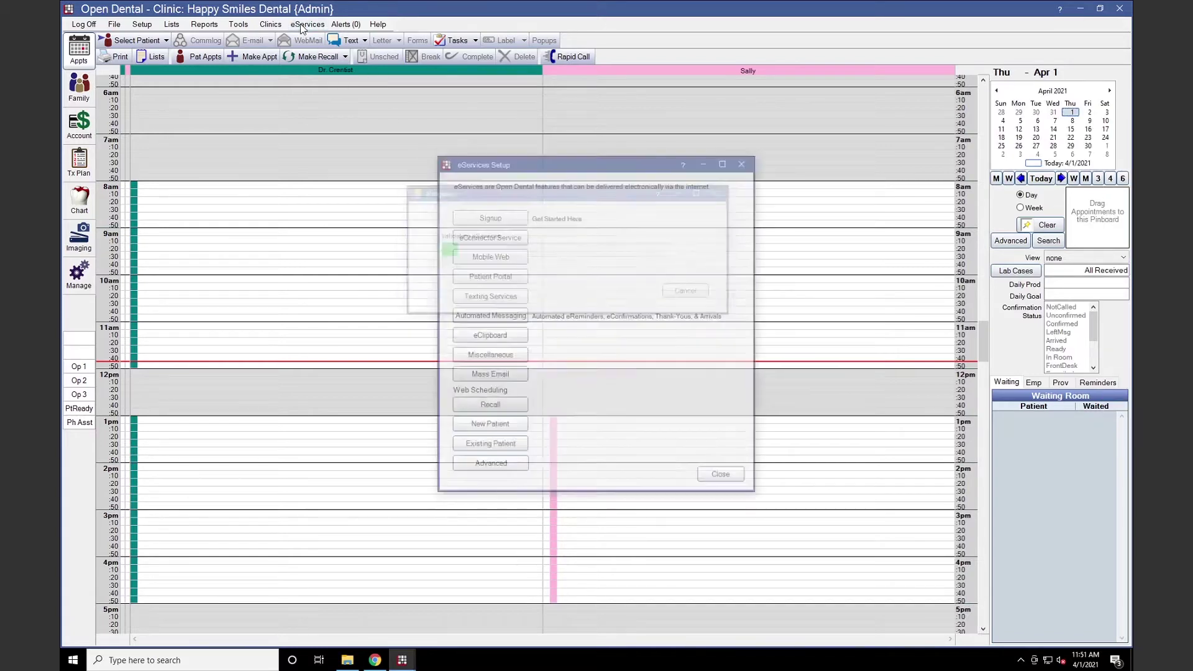
{"action": "left_click", "coordinate": [488, 426]}
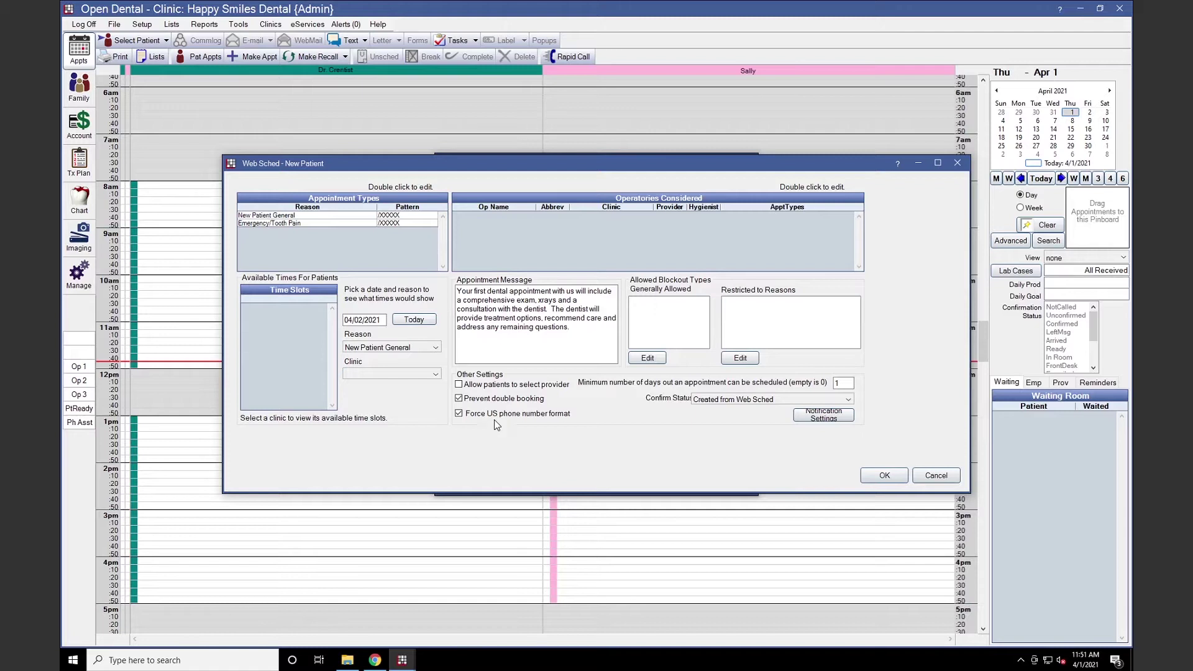
Add a 'New Patient Consultation' reason that books the New Patient Consultation appointment type
{"action": "double_click", "coordinate": [379, 203]}
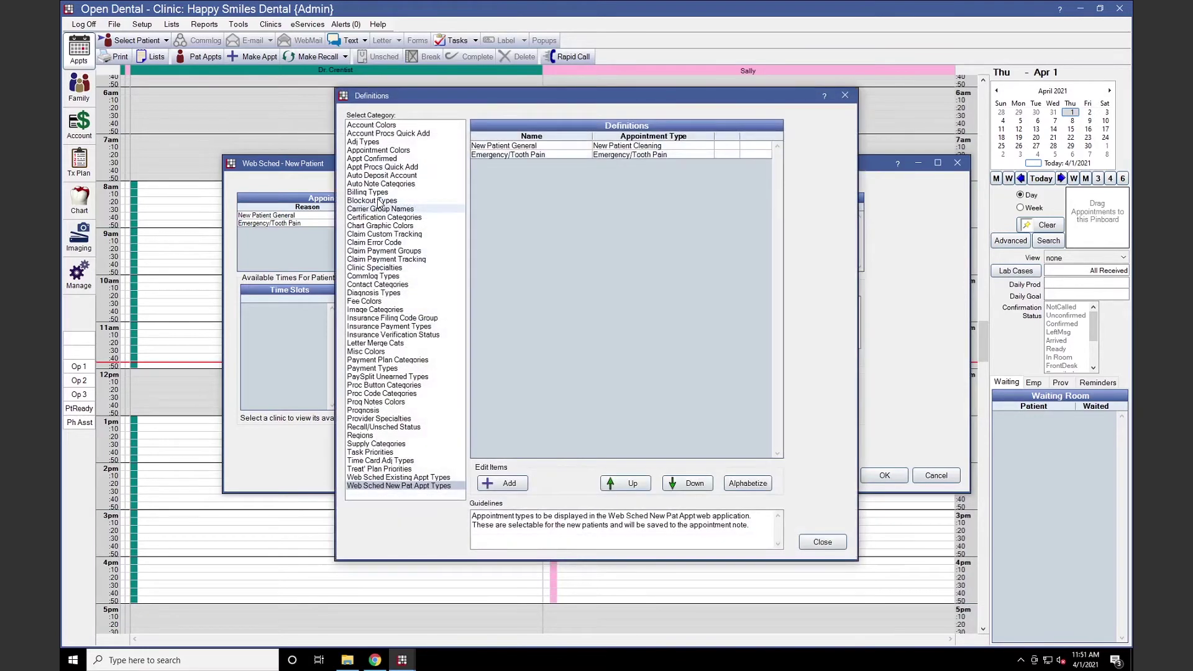
{"action": "left_click", "coordinate": [506, 484]}
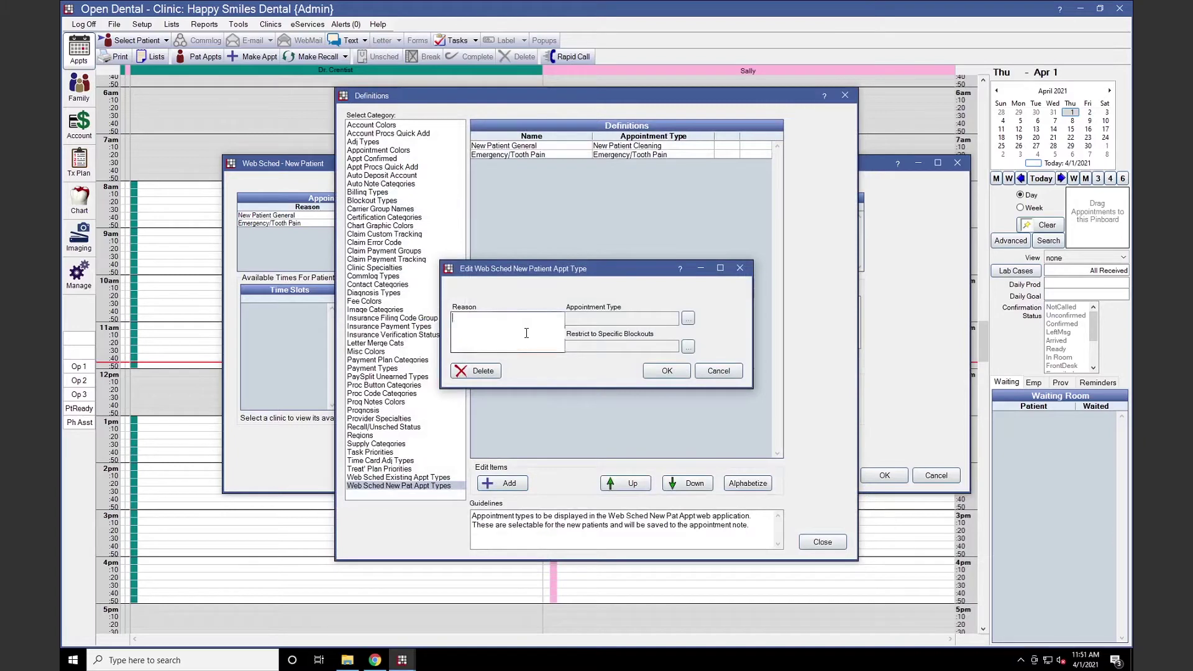
{"action": "type", "text": "New Patient Consultation"}
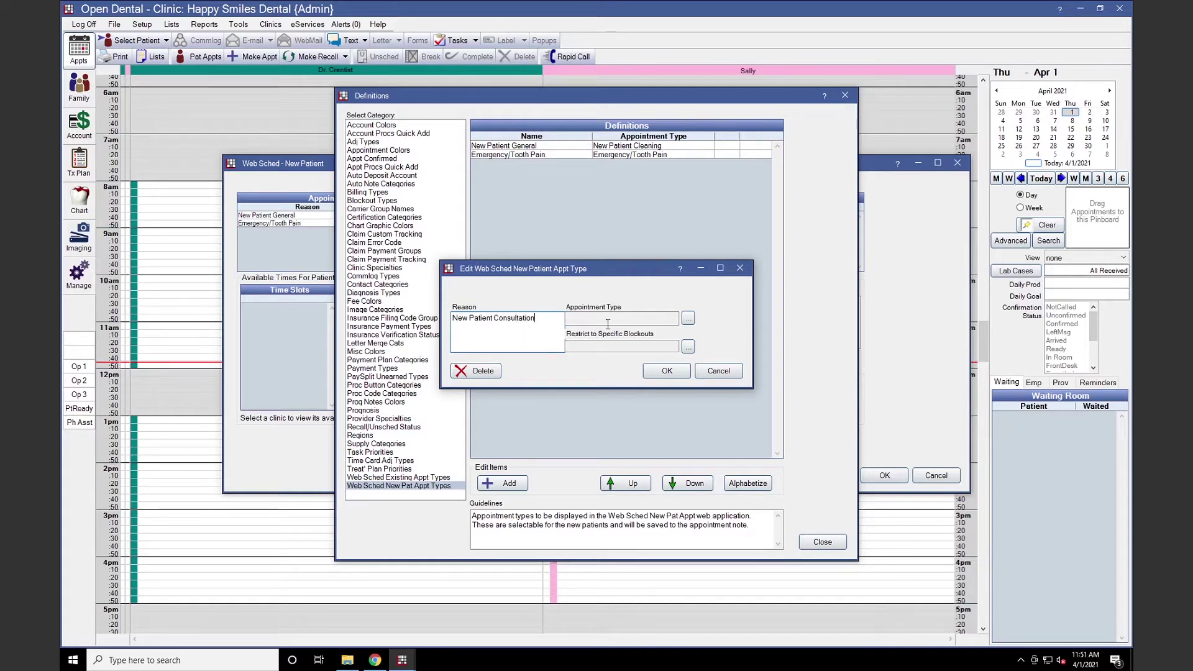
{"action": "left_click", "coordinate": [688, 318]}
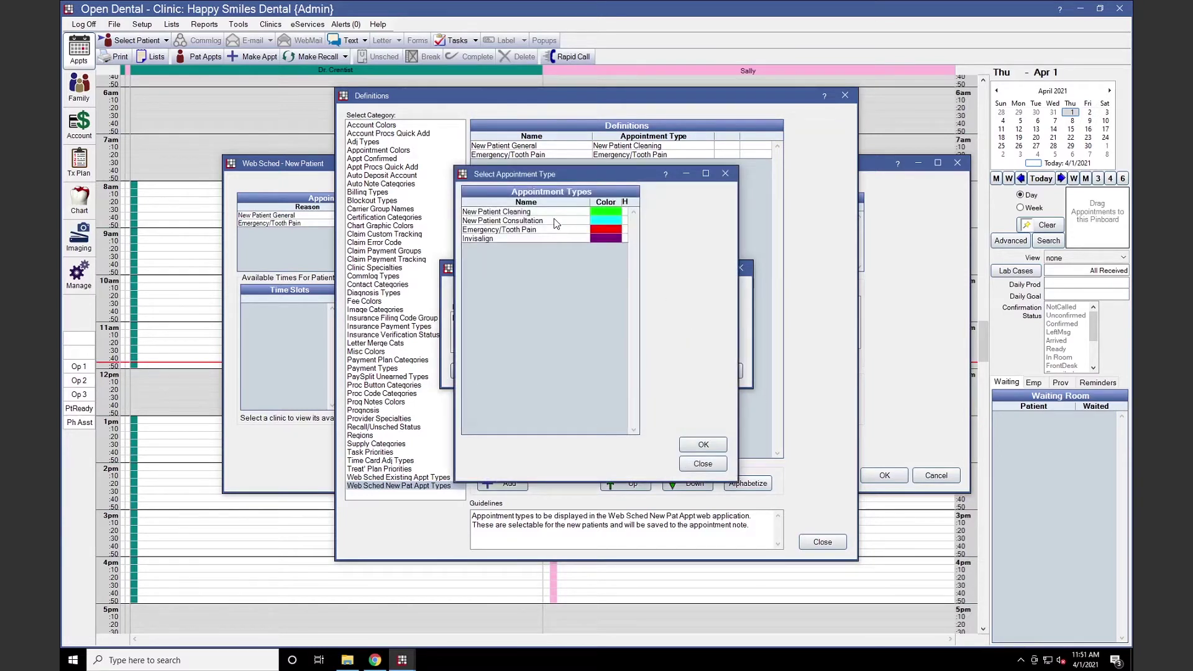
{"action": "left_click", "coordinate": [559, 222]}
{"action": "left_click", "coordinate": [701, 443]}
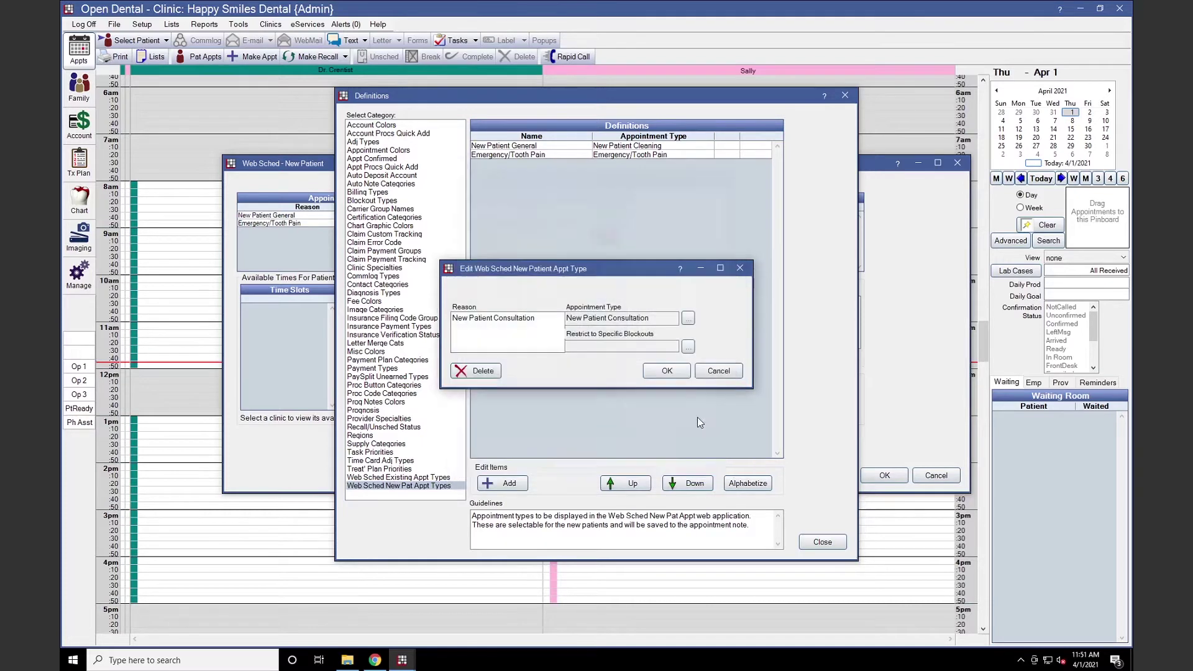
{"action": "left_click", "coordinate": [674, 370]}
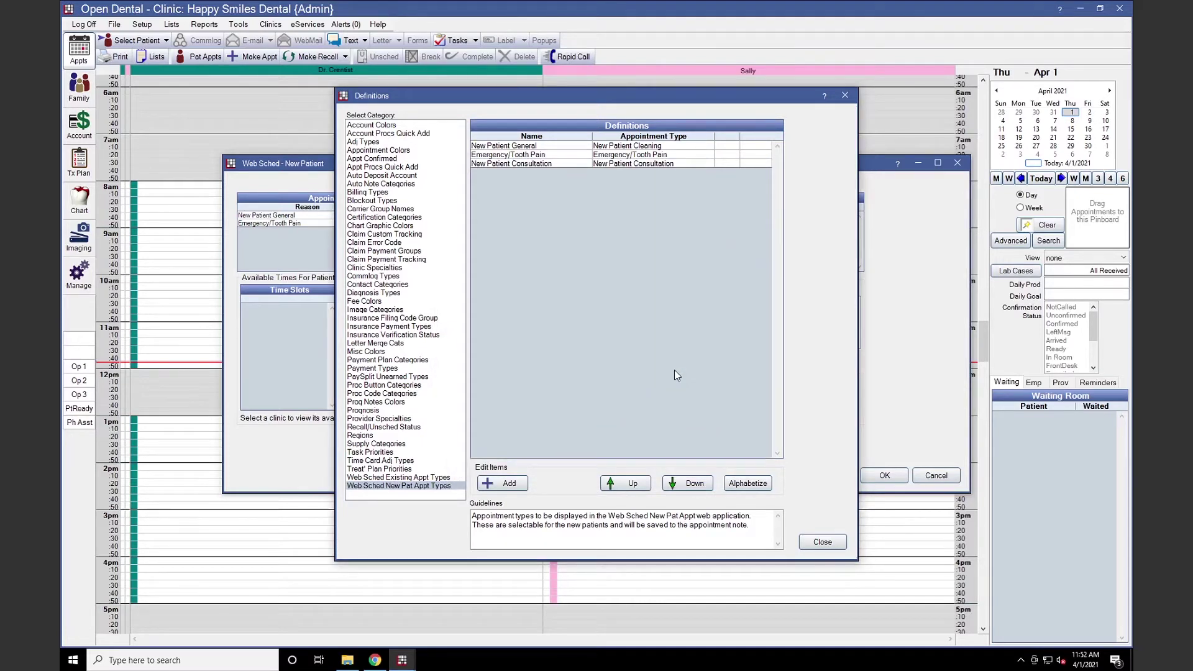
{"action": "left_click", "coordinate": [836, 542]}
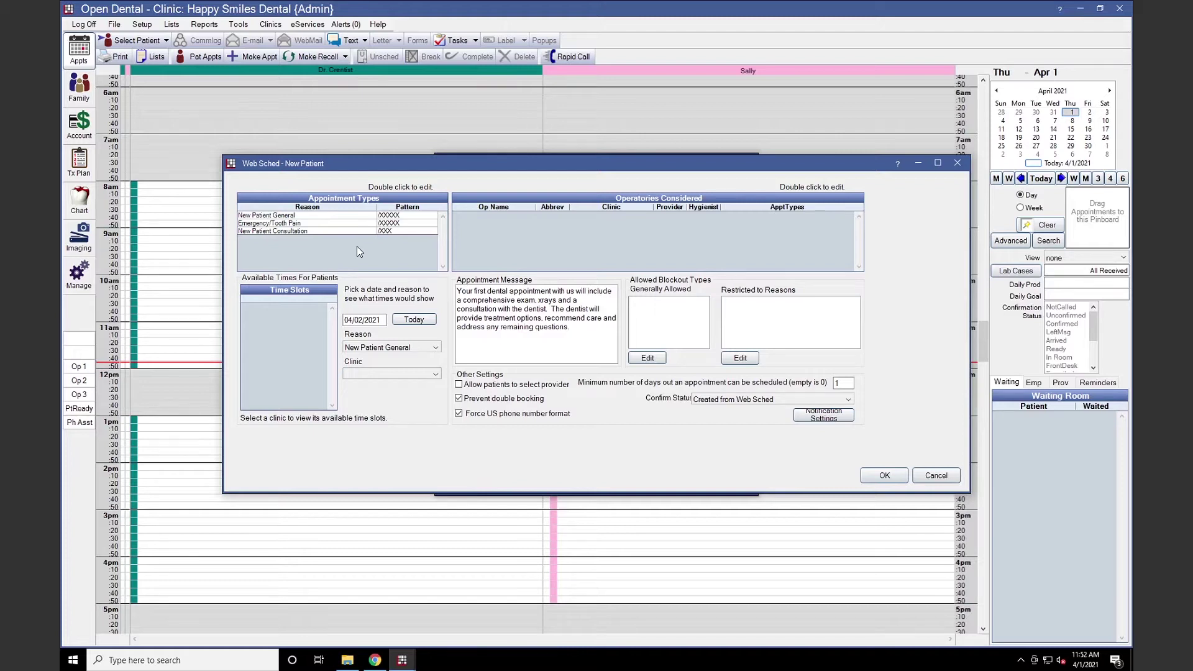
Allow operatory OP-1 to take all three Web Sched new patient reasons
{"action": "double_click", "coordinate": [690, 205]}
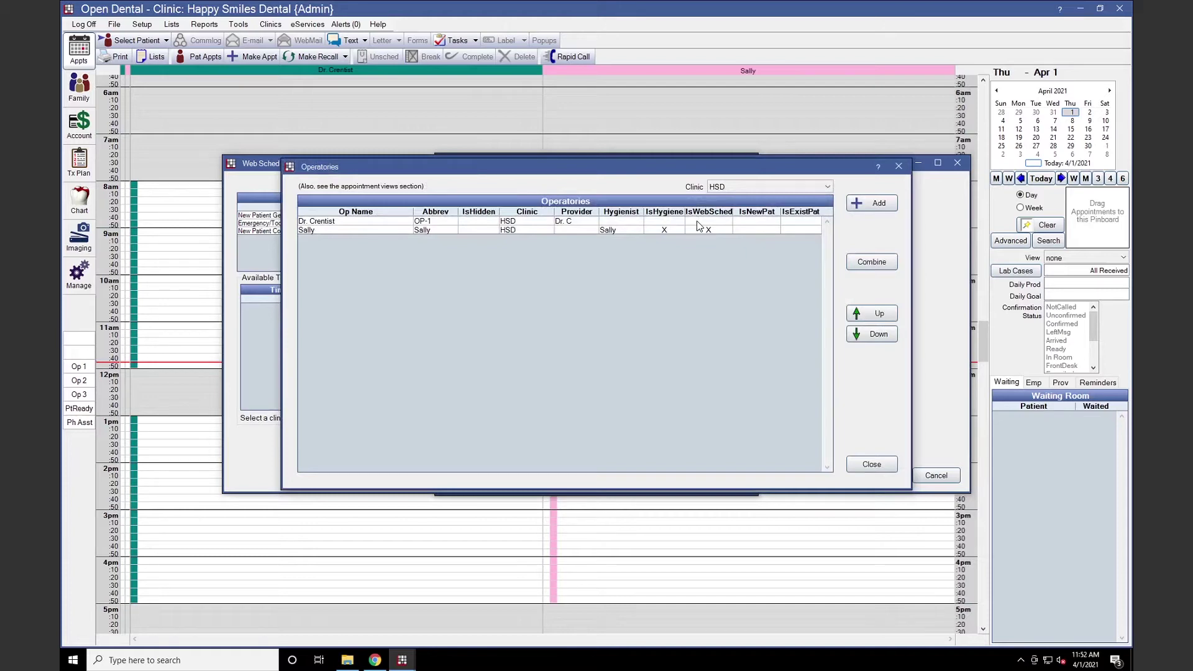
{"action": "double_click", "coordinate": [697, 222]}
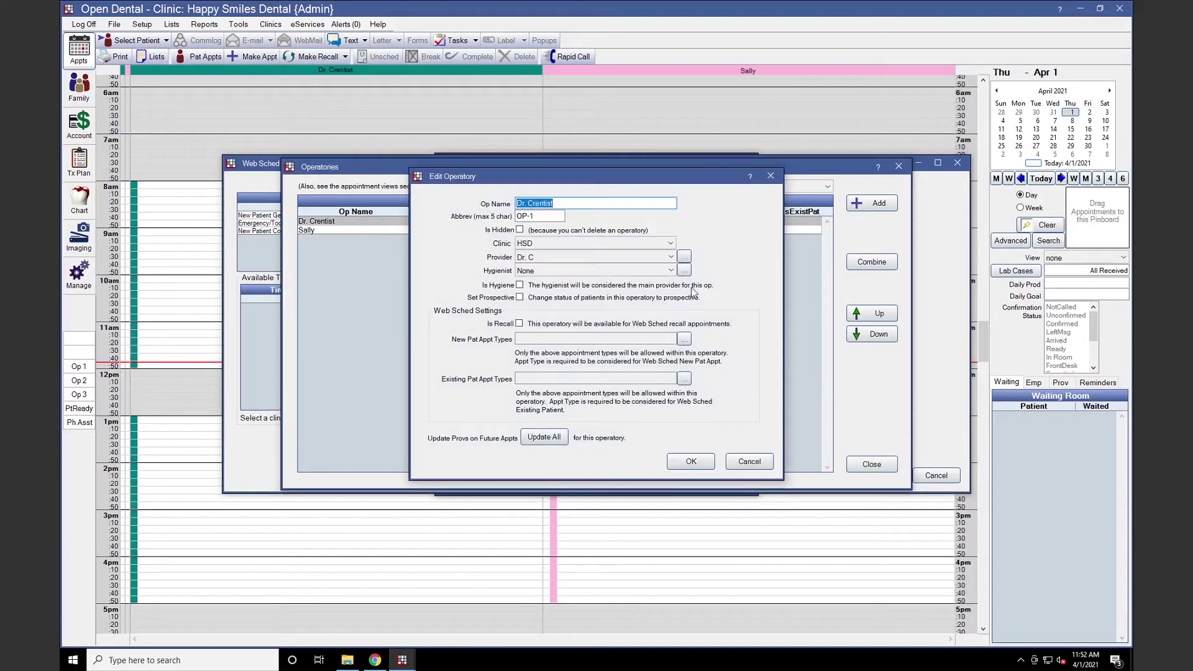
{"action": "left_click", "coordinate": [685, 340]}
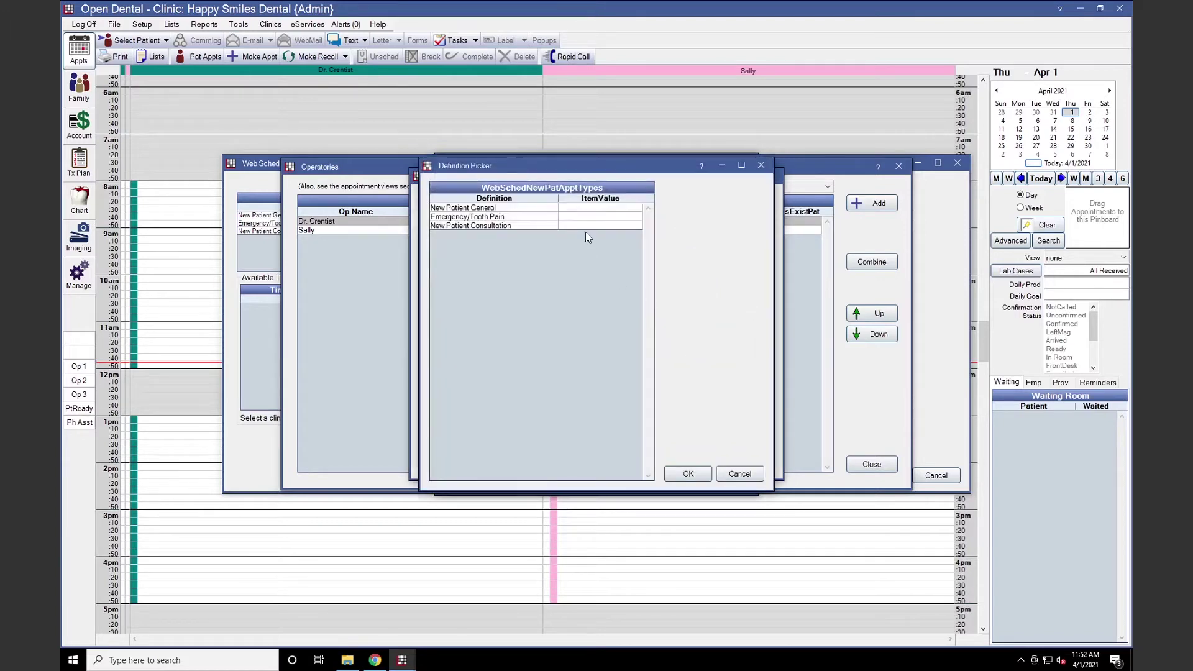
{"action": "left_click_drag", "start_coordinate": [589, 213], "coordinate": [587, 230]}
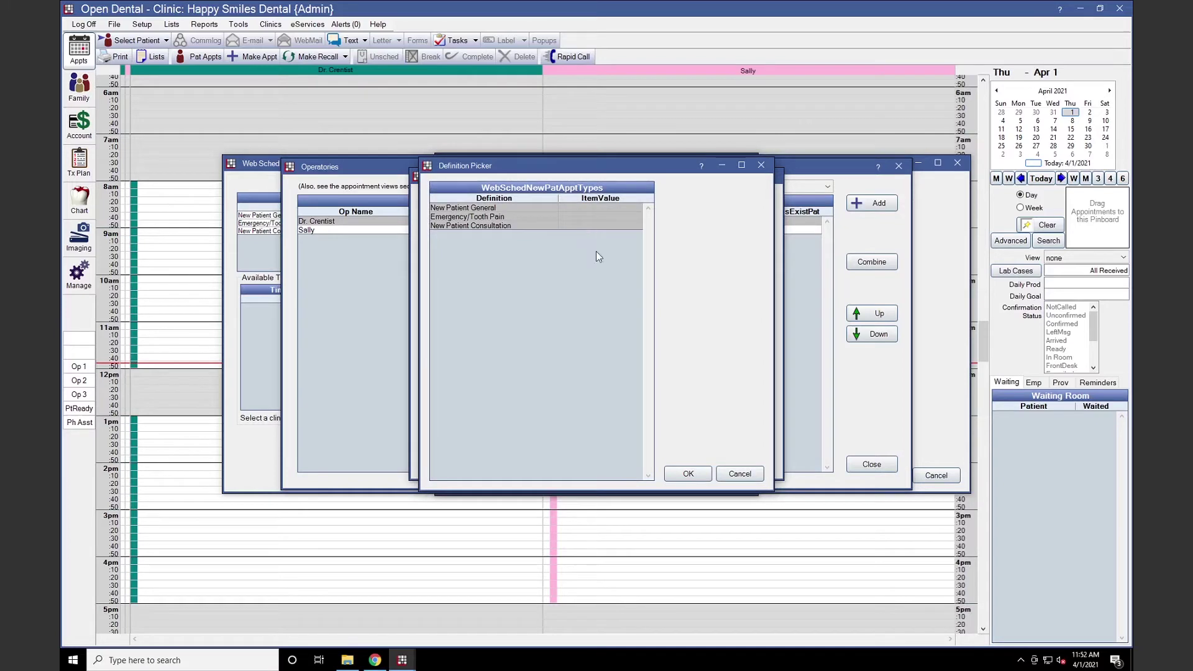
{"action": "left_click", "coordinate": [689, 474]}
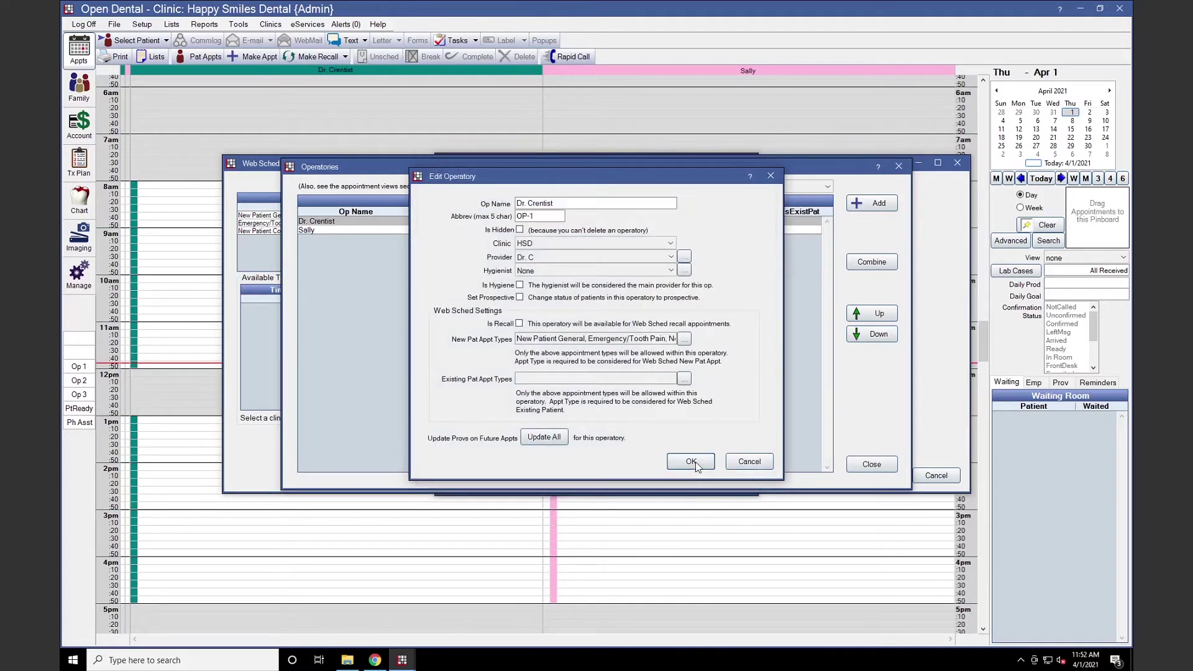
{"action": "left_click", "coordinate": [691, 462]}
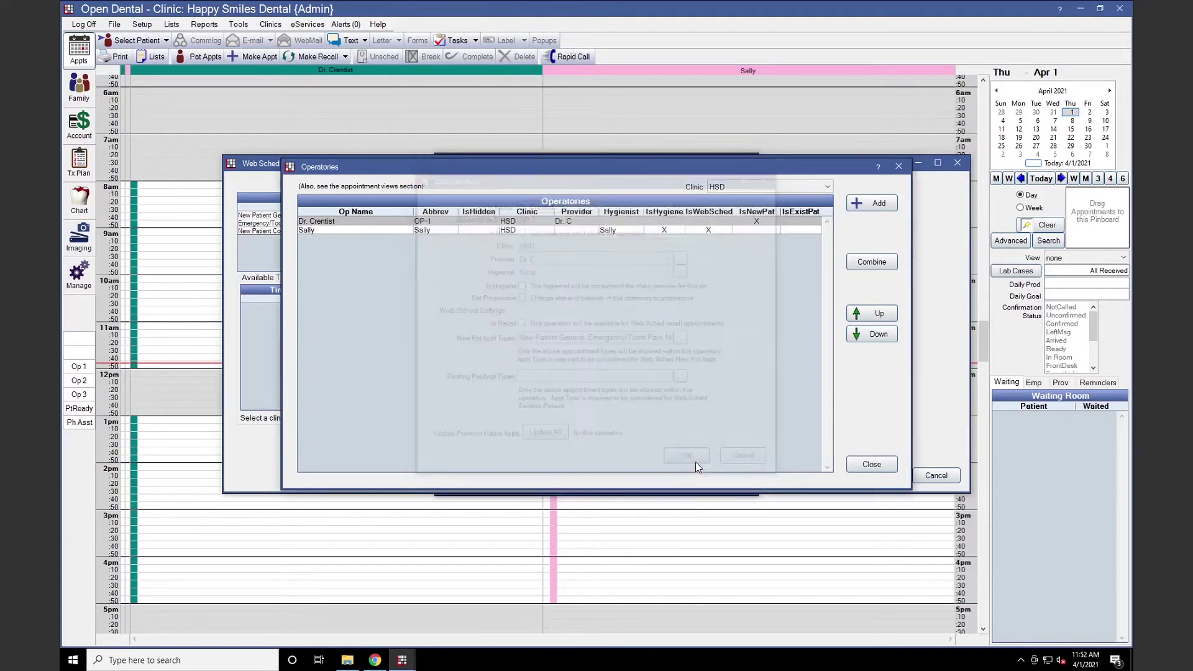
{"action": "left_click", "coordinate": [872, 464]}
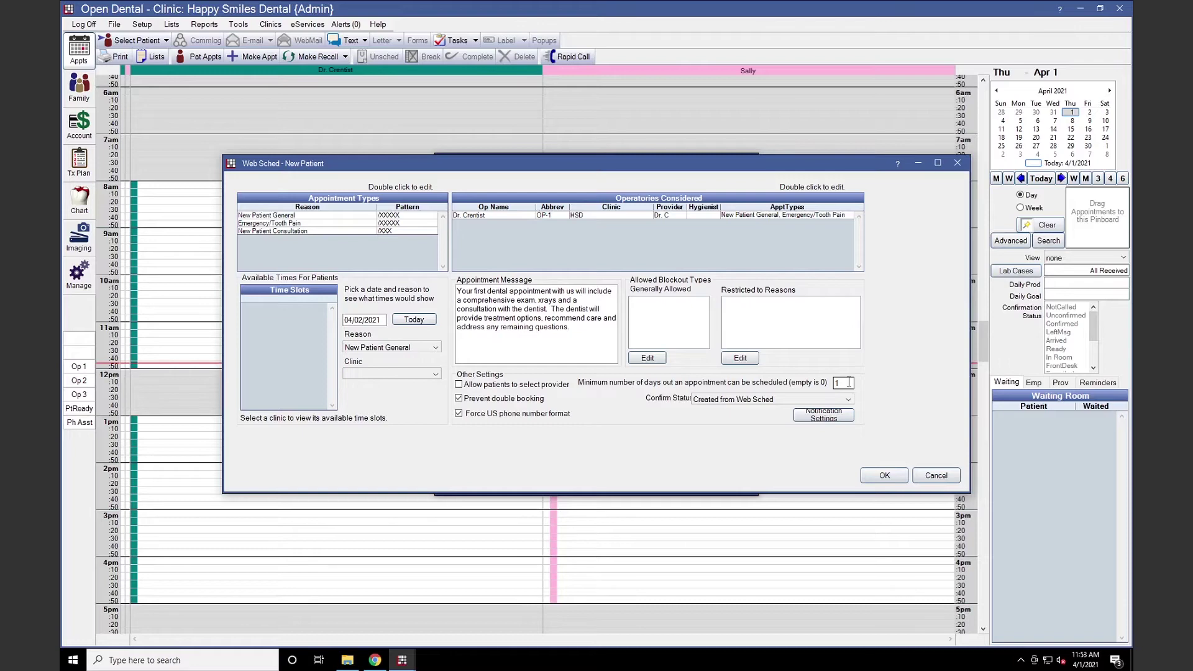
Select clinic HSD in the Clinic list to preview open time slots
{"action": "left_click", "coordinate": [388, 374]}
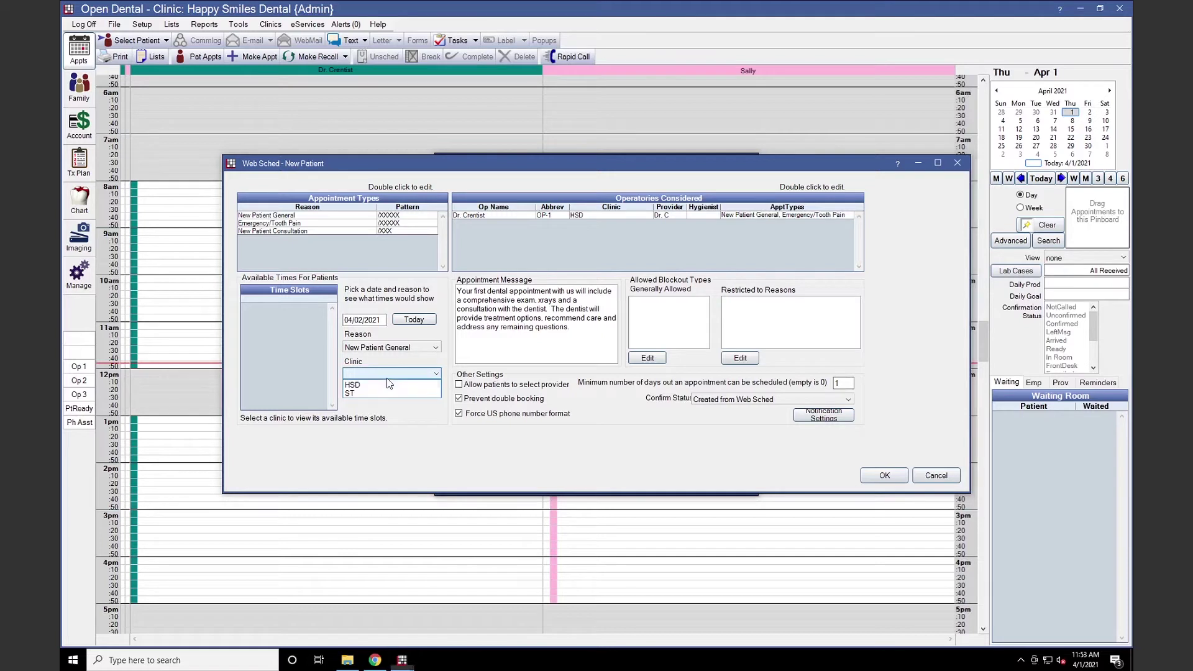
{"action": "left_click", "coordinate": [388, 390]}
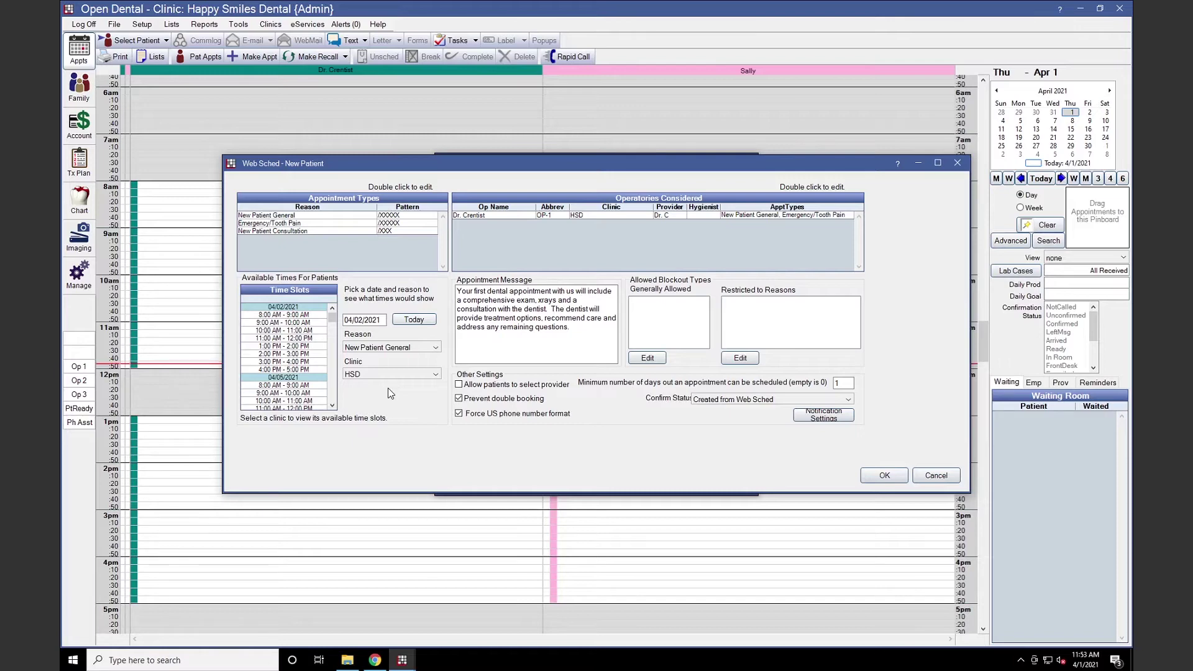
{"action": "left_click", "coordinate": [393, 375]}
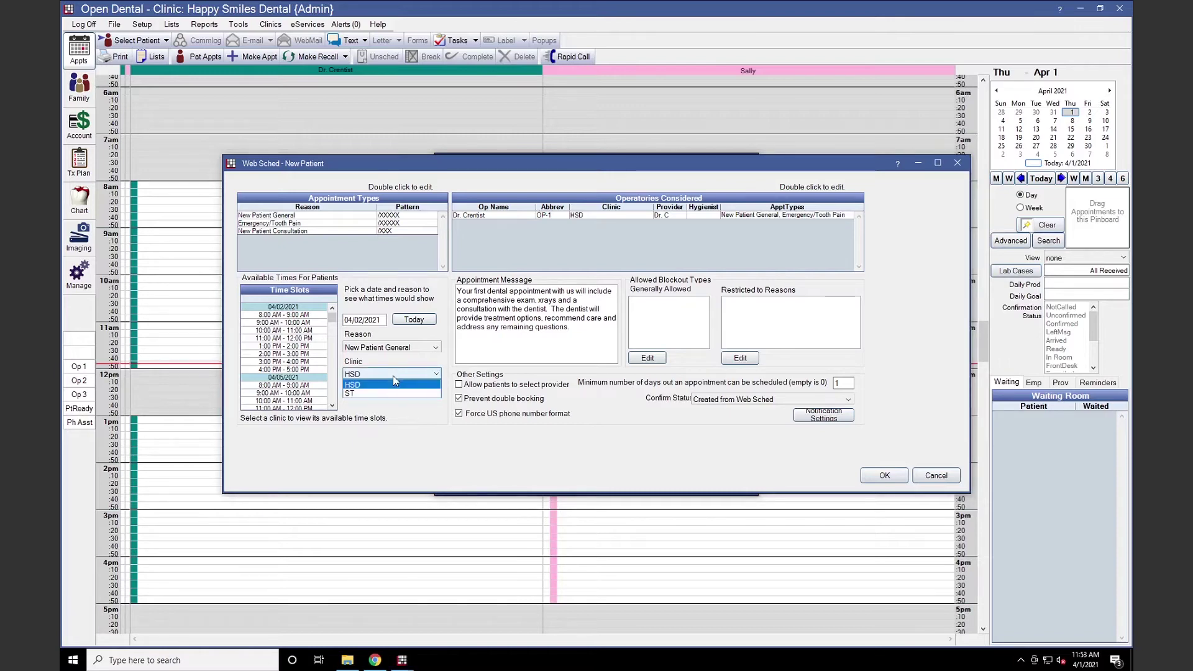
{"action": "left_click", "coordinate": [393, 376]}
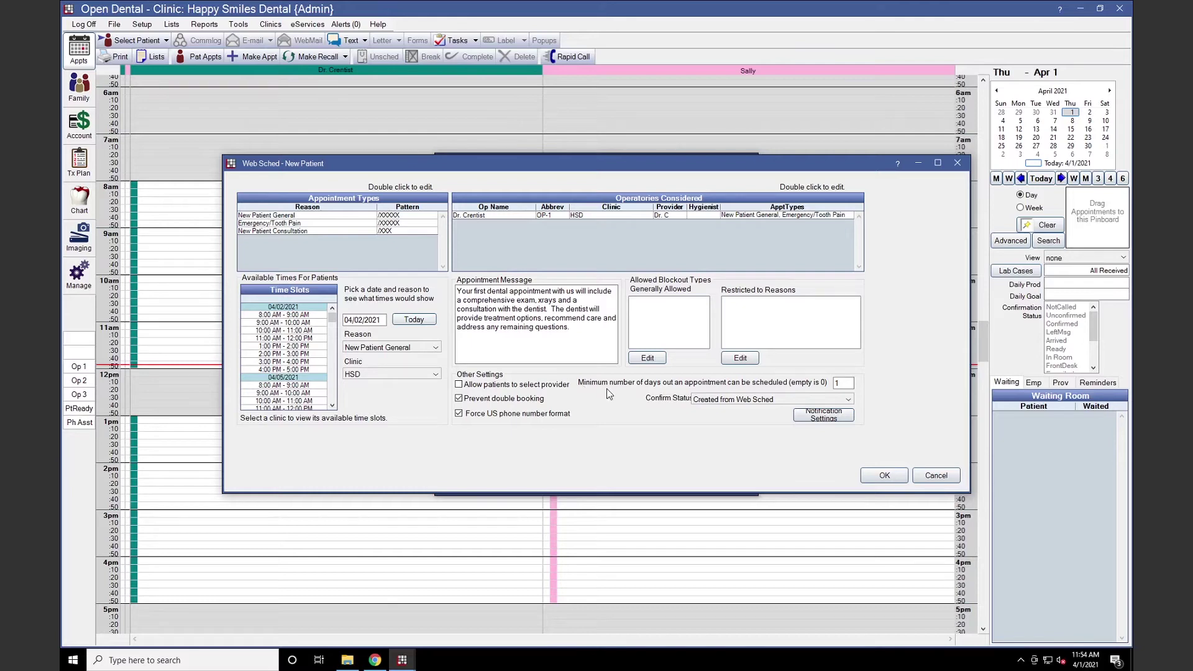
Set the new patient notification Communication Method to None and save
{"action": "left_click", "coordinate": [801, 418]}
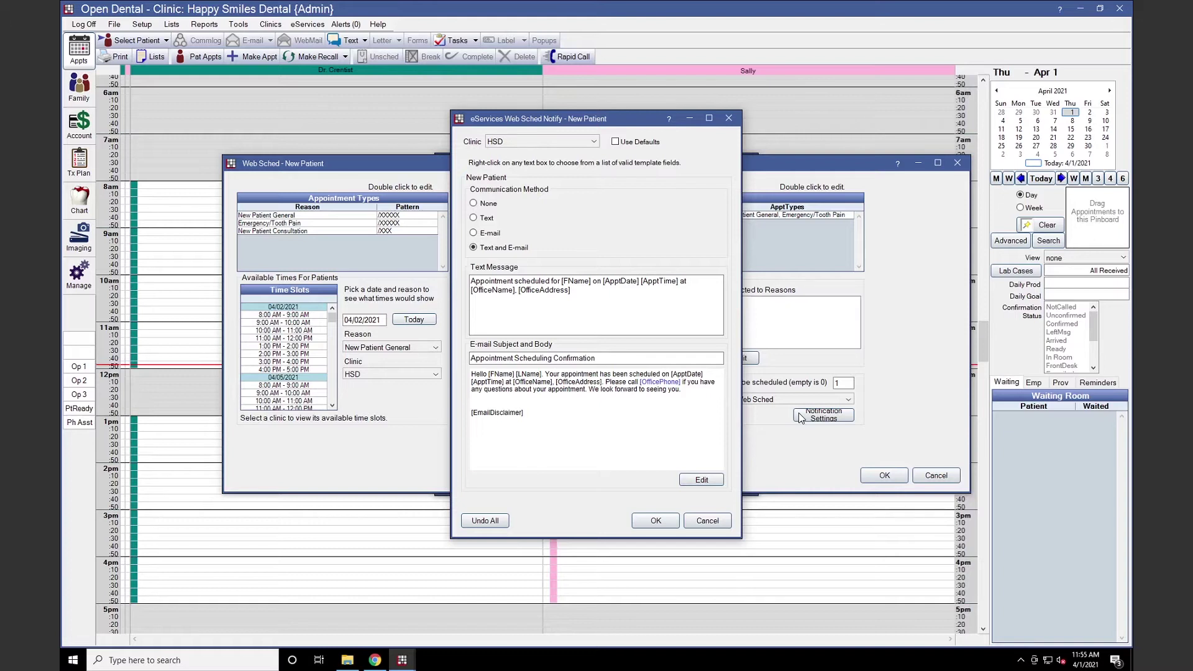
{"action": "left_click", "coordinate": [474, 204]}
{"action": "left_click", "coordinate": [654, 519]}
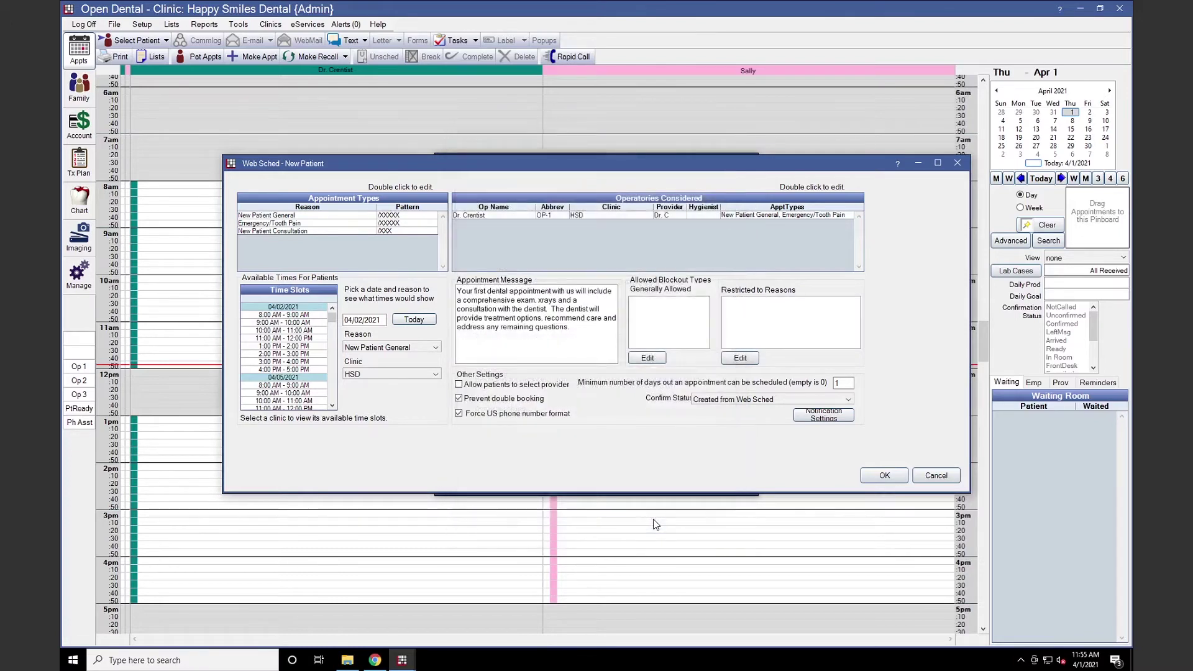
Save the new patient settings and edit the Dr. Crentist operatory under Existing Patient
{"action": "left_click", "coordinate": [883, 475]}
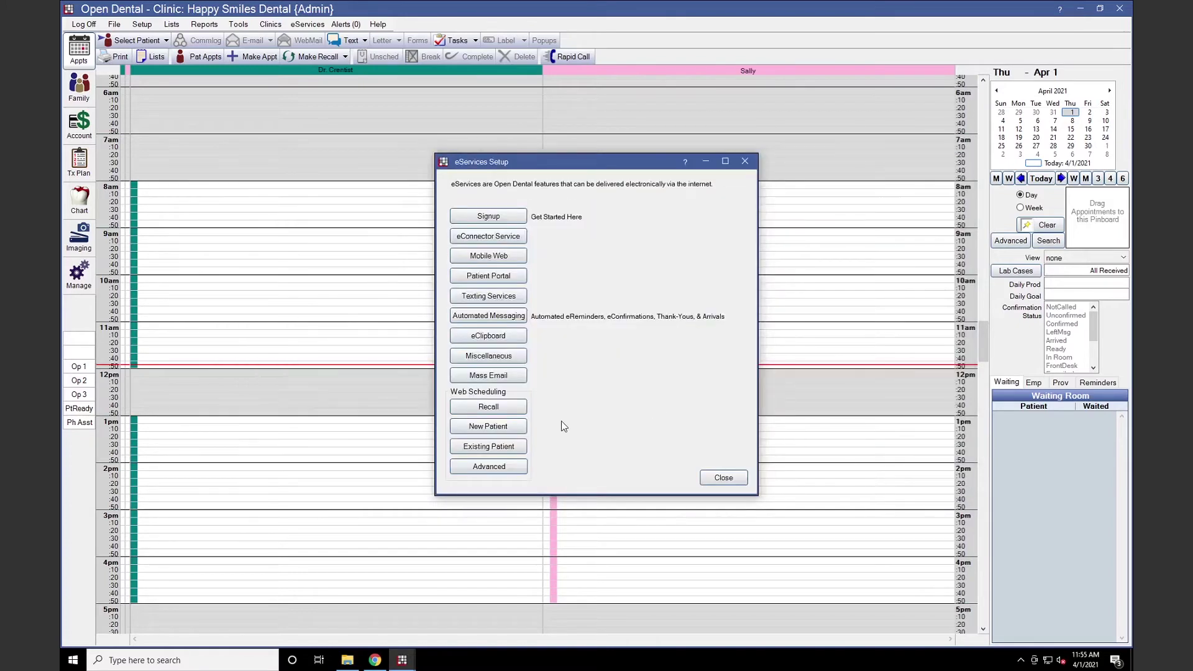
{"action": "left_click", "coordinate": [521, 447]}
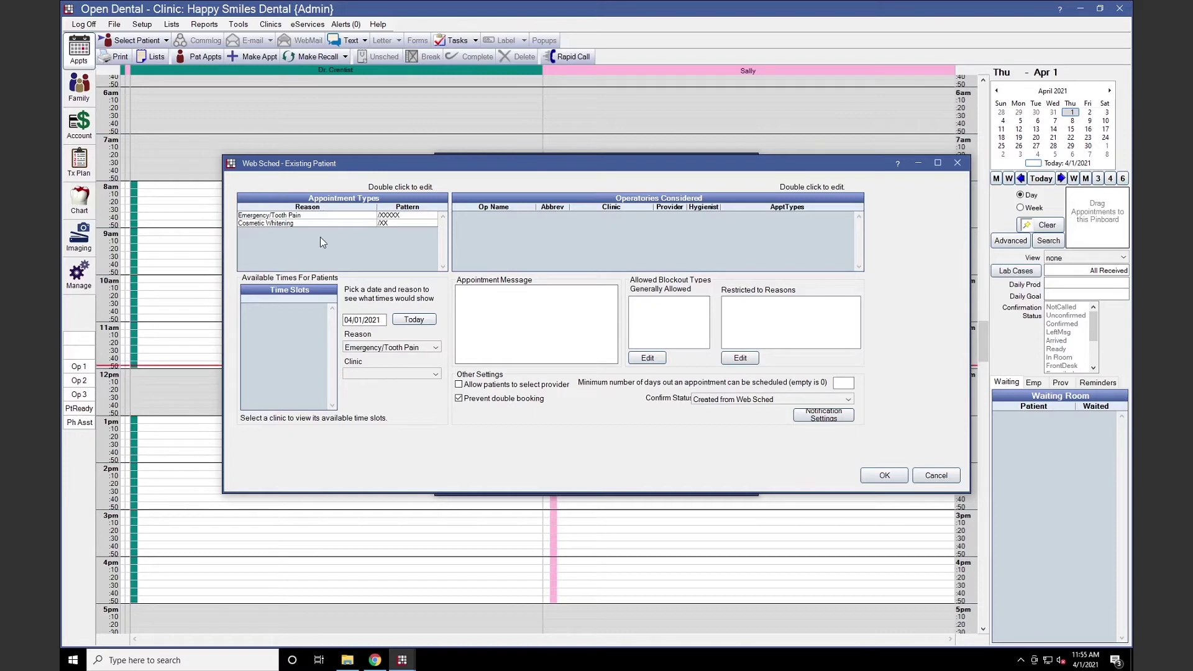
{"action": "double_click", "coordinate": [683, 206]}
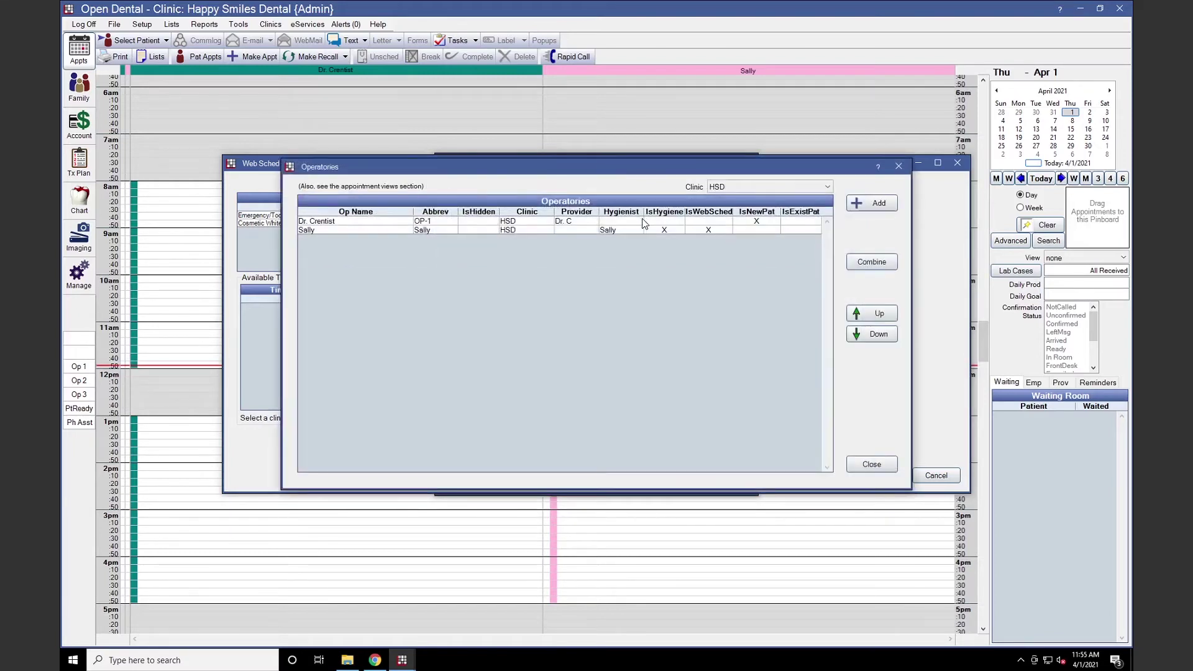
{"action": "double_click", "coordinate": [643, 223]}
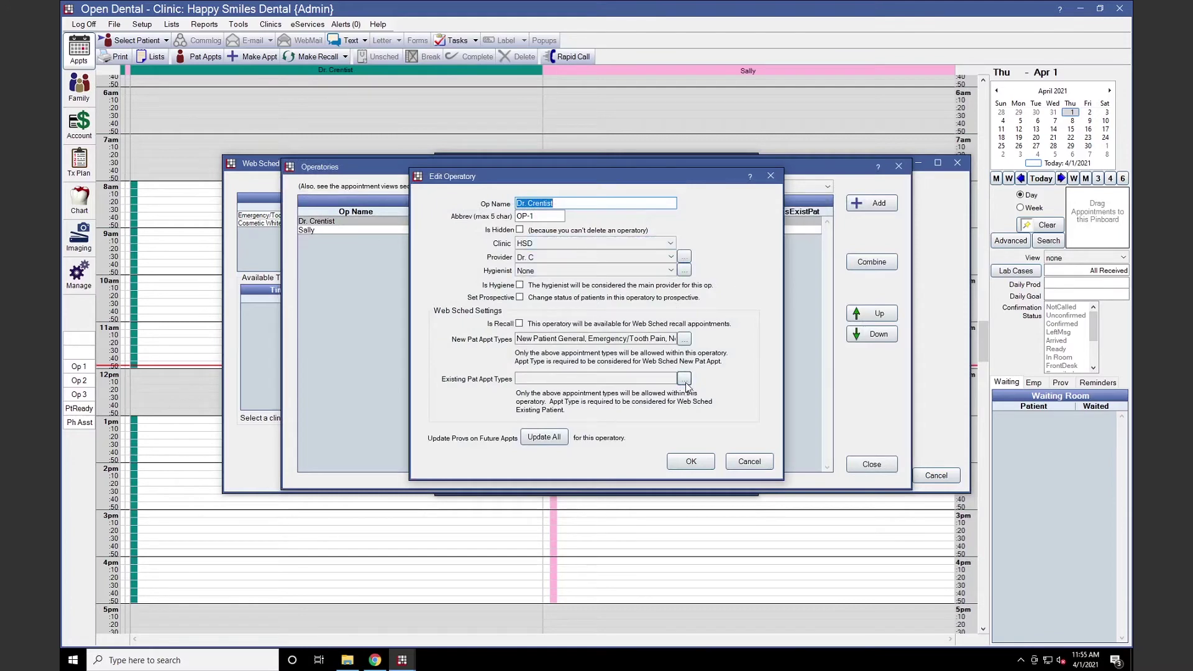
Allow Emergency/Tooth Pain and Cosmetic Whitening existing-patient types, then save the settings
{"action": "left_click", "coordinate": [685, 379]}
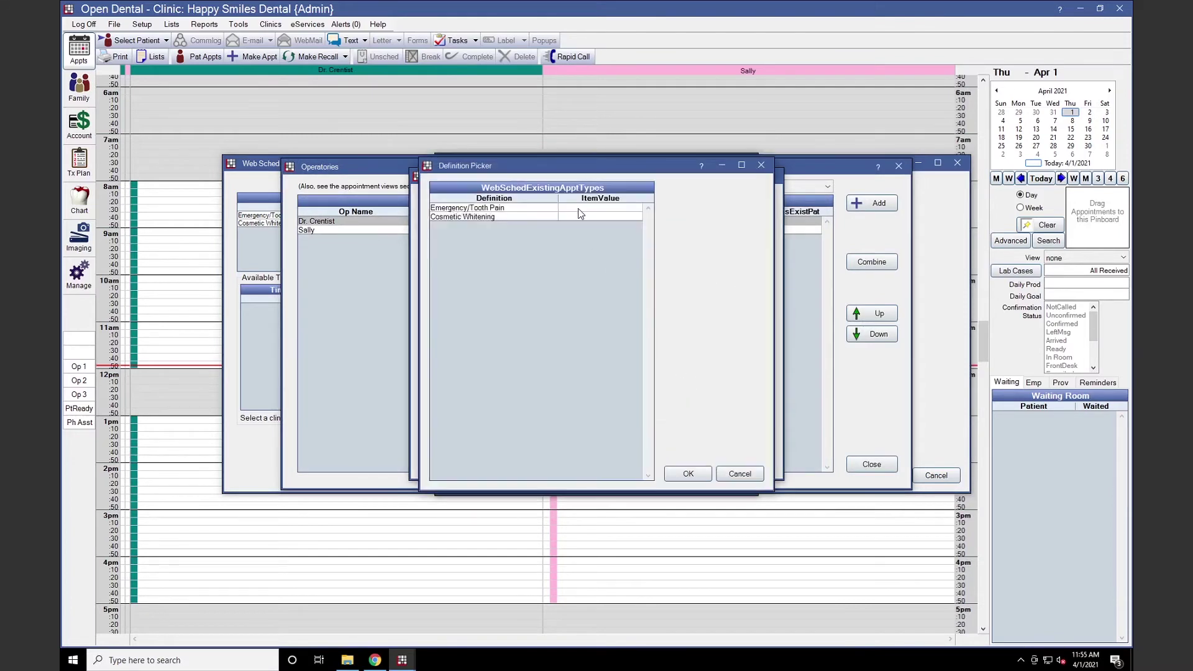
{"action": "left_click_drag", "start_coordinate": [579, 209], "coordinate": [576, 218]}
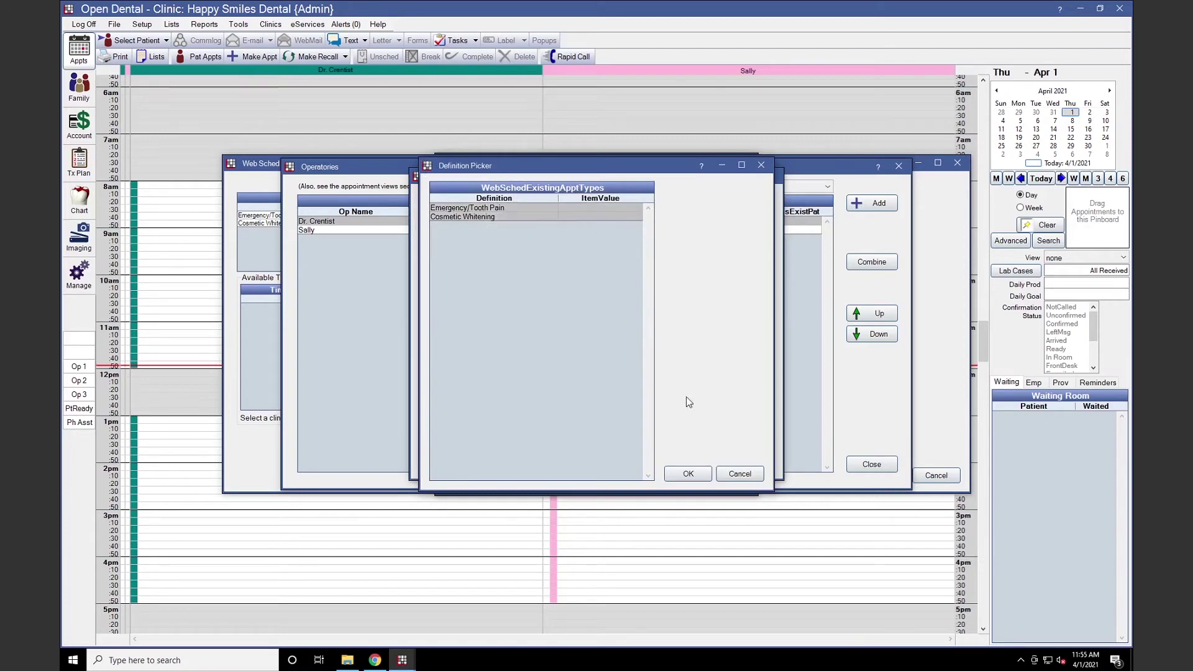
{"action": "left_click", "coordinate": [687, 473]}
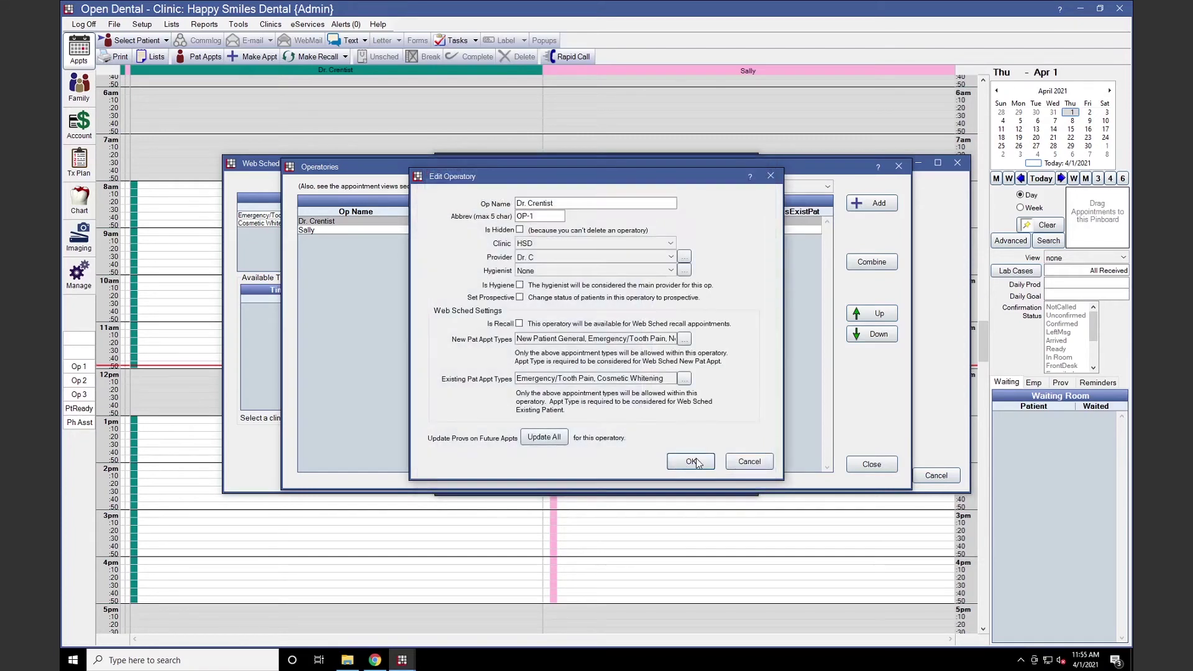
{"action": "left_click", "coordinate": [691, 462]}
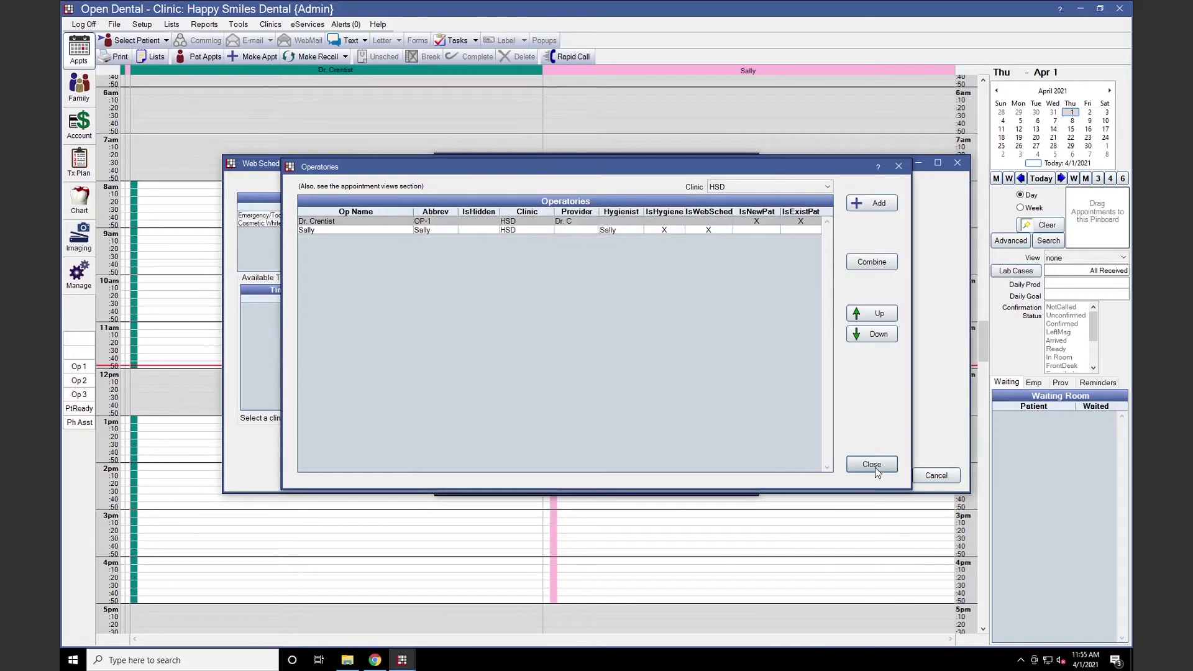
{"action": "left_click", "coordinate": [875, 467]}
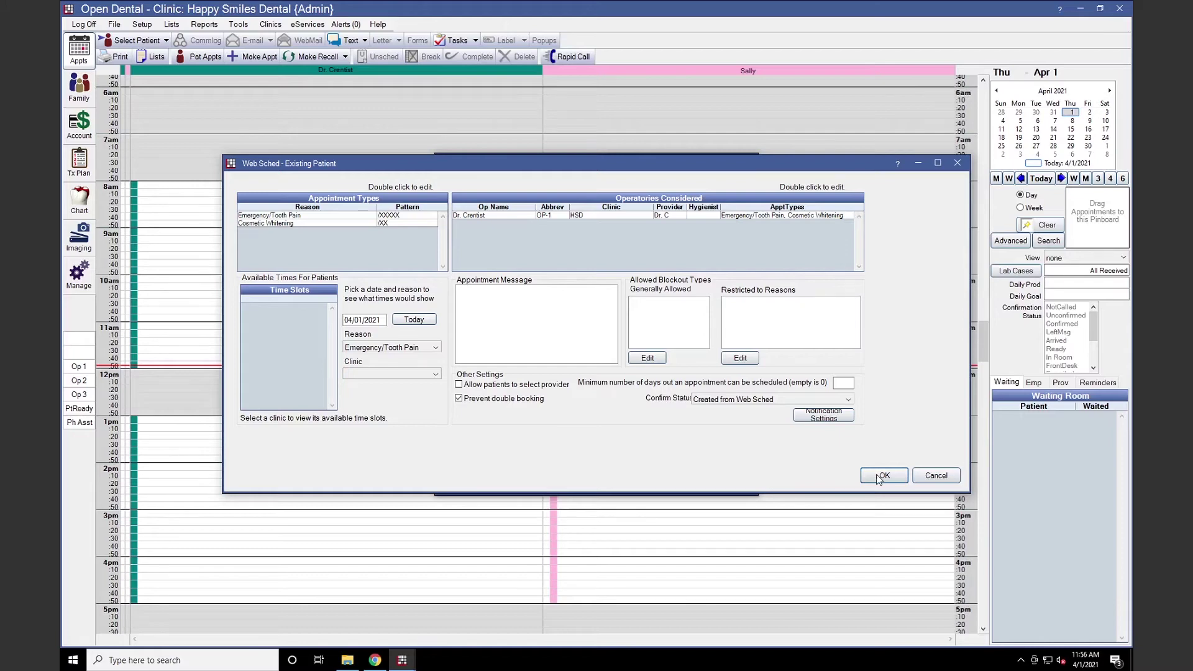
{"action": "left_click", "coordinate": [880, 476]}
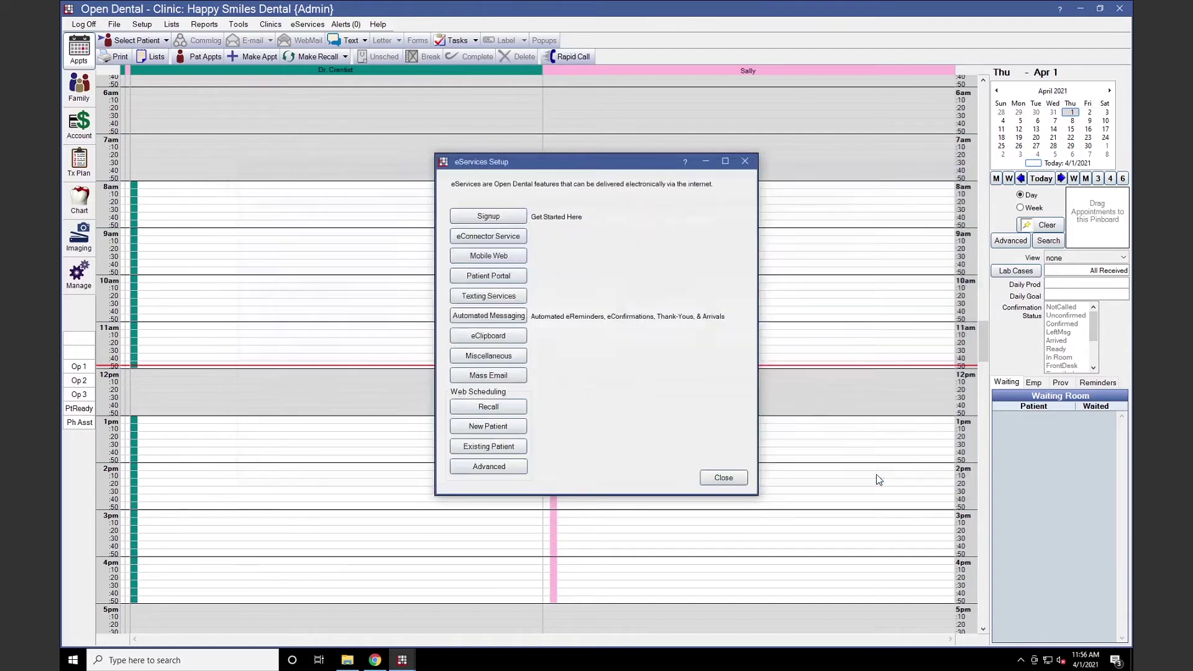
Under Advanced for Happy Smiles Dental, try a Registration Form new patient web form, then discard it
{"action": "left_click", "coordinate": [505, 466]}
{"action": "left_click", "coordinate": [278, 203]}
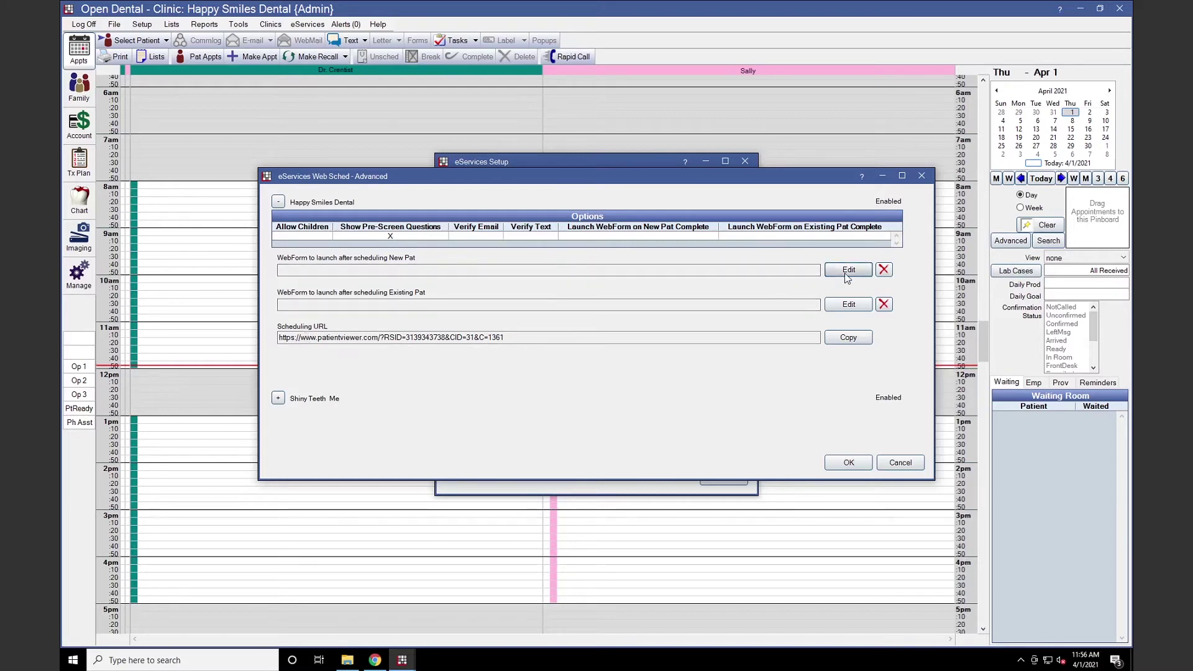
{"action": "left_click", "coordinate": [846, 272]}
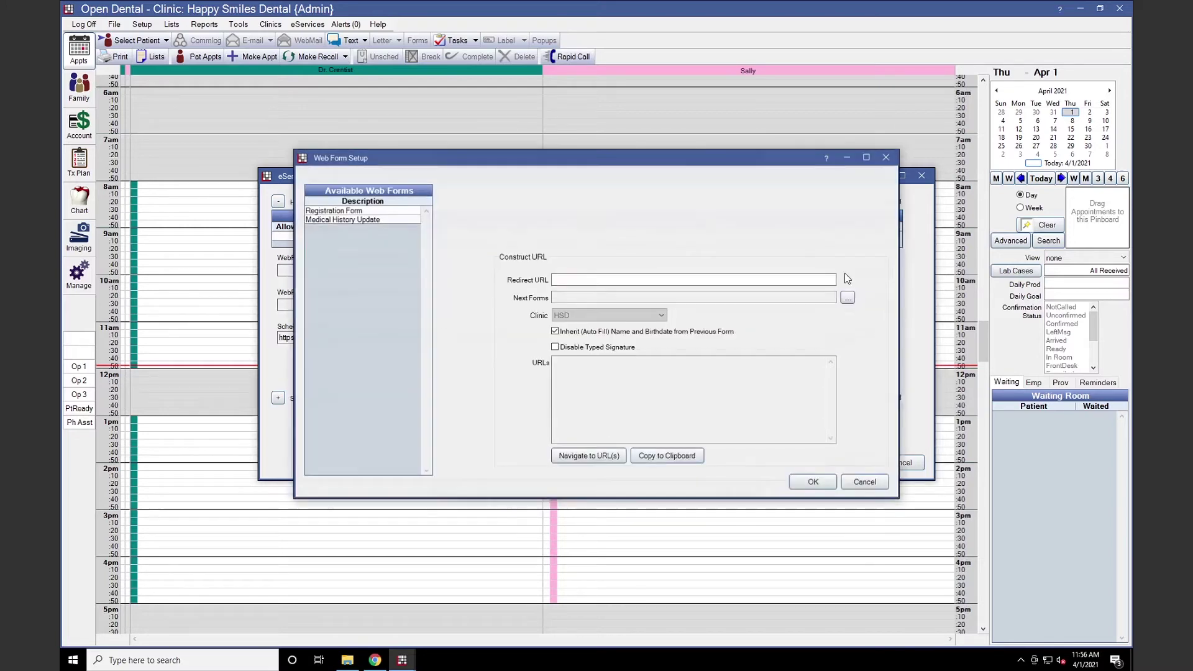
{"action": "left_click", "coordinate": [384, 212]}
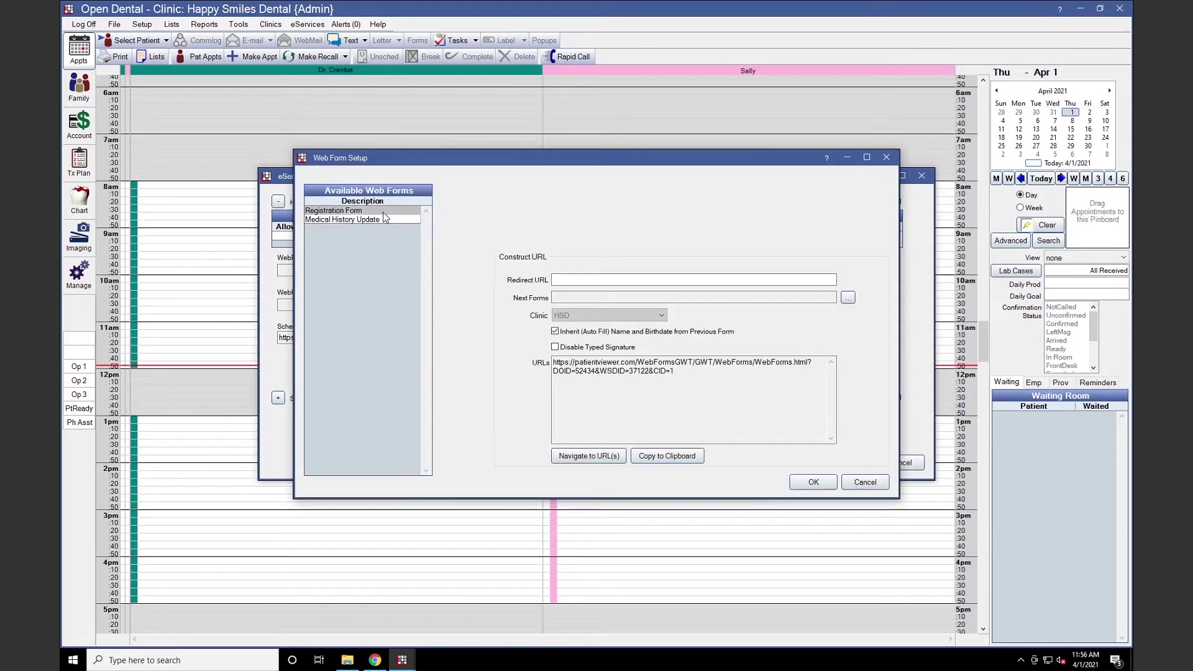
{"action": "left_click", "coordinate": [850, 300]}
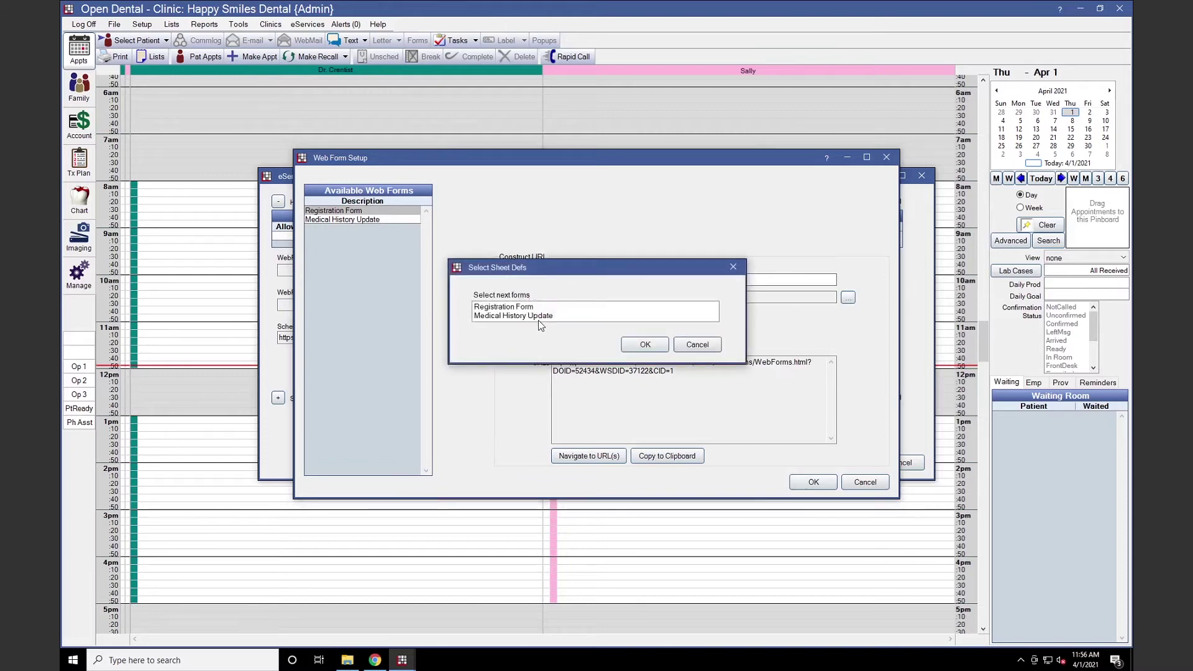
{"action": "left_click", "coordinate": [678, 351]}
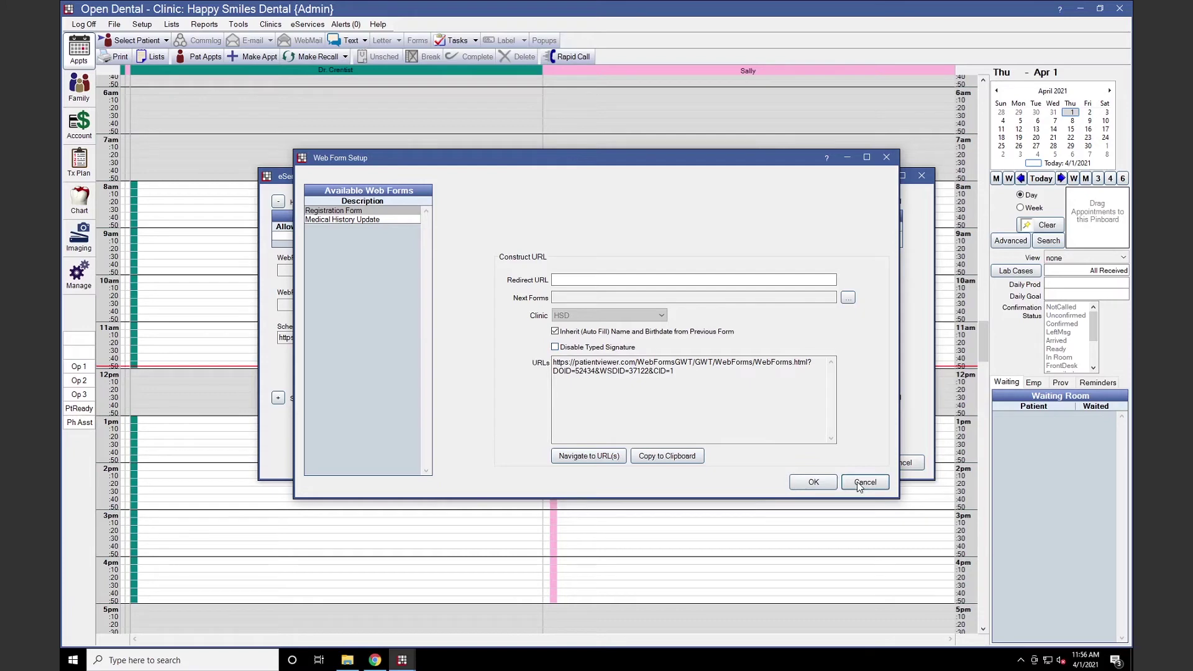
{"action": "left_click", "coordinate": [859, 484]}
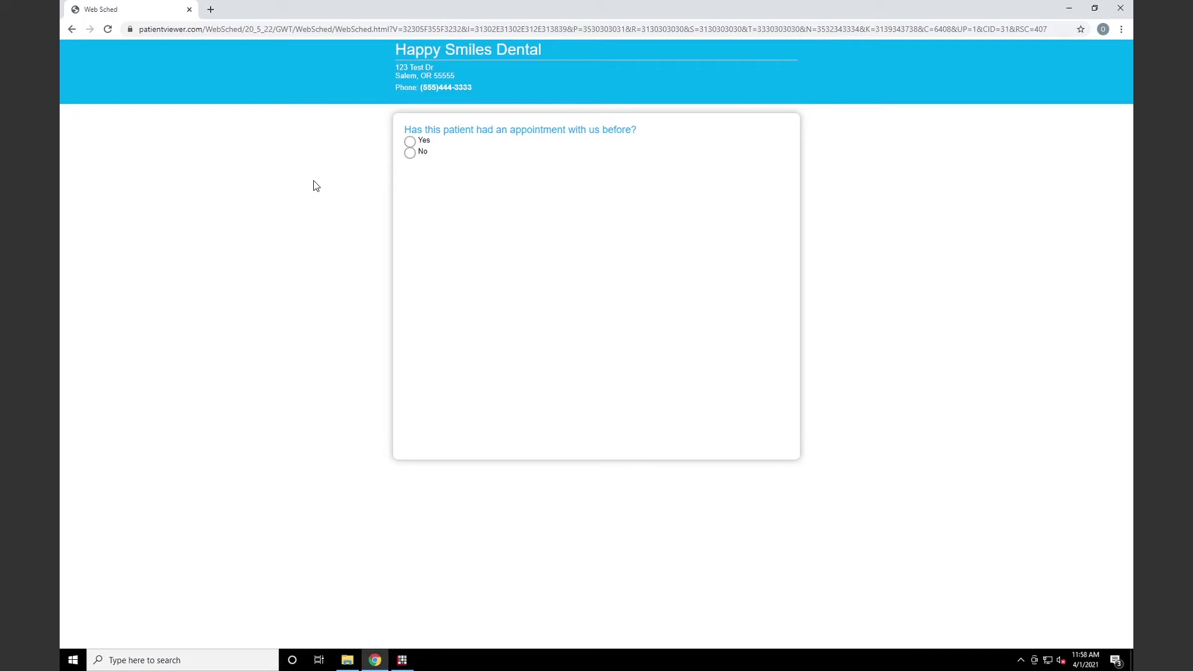
Answer No to a previous visit and Yes to age 18+, pick New Patient General, view openings
{"action": "left_click", "coordinate": [410, 153]}
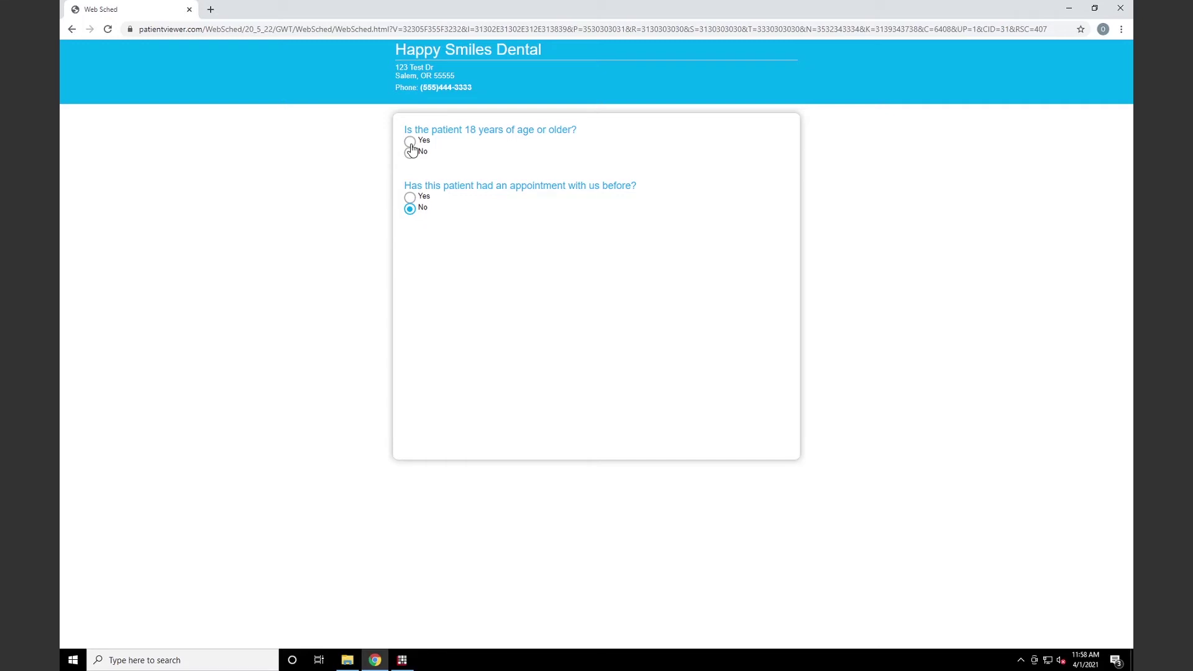
{"action": "left_click", "coordinate": [410, 143]}
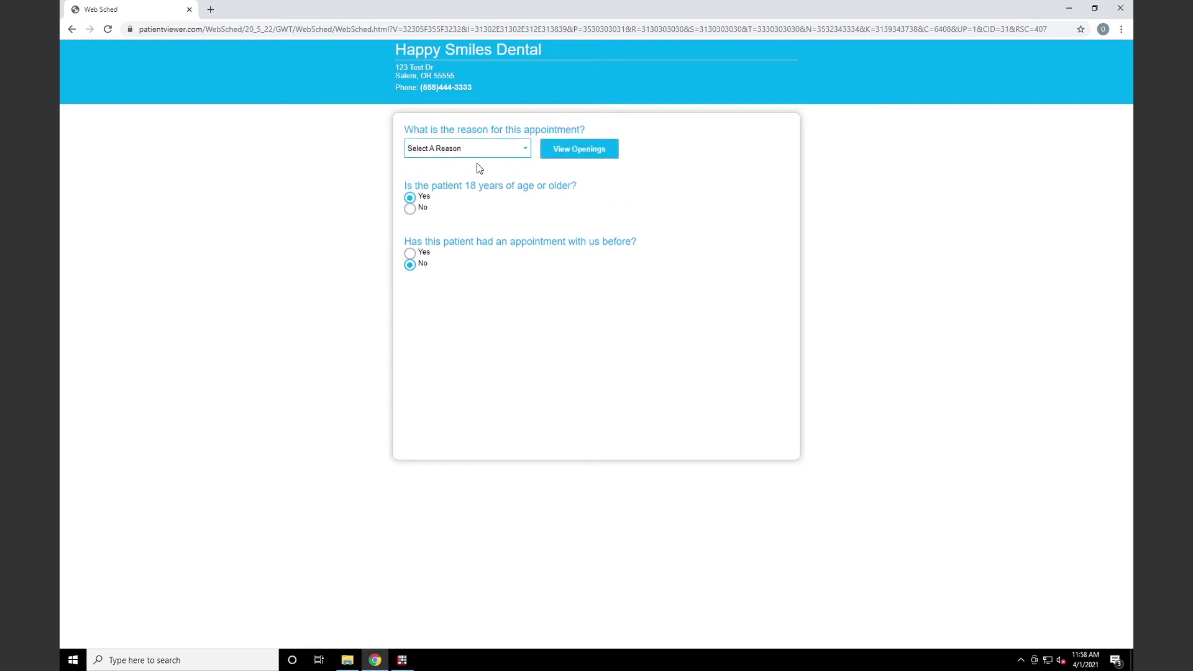
{"action": "left_click", "coordinate": [527, 153]}
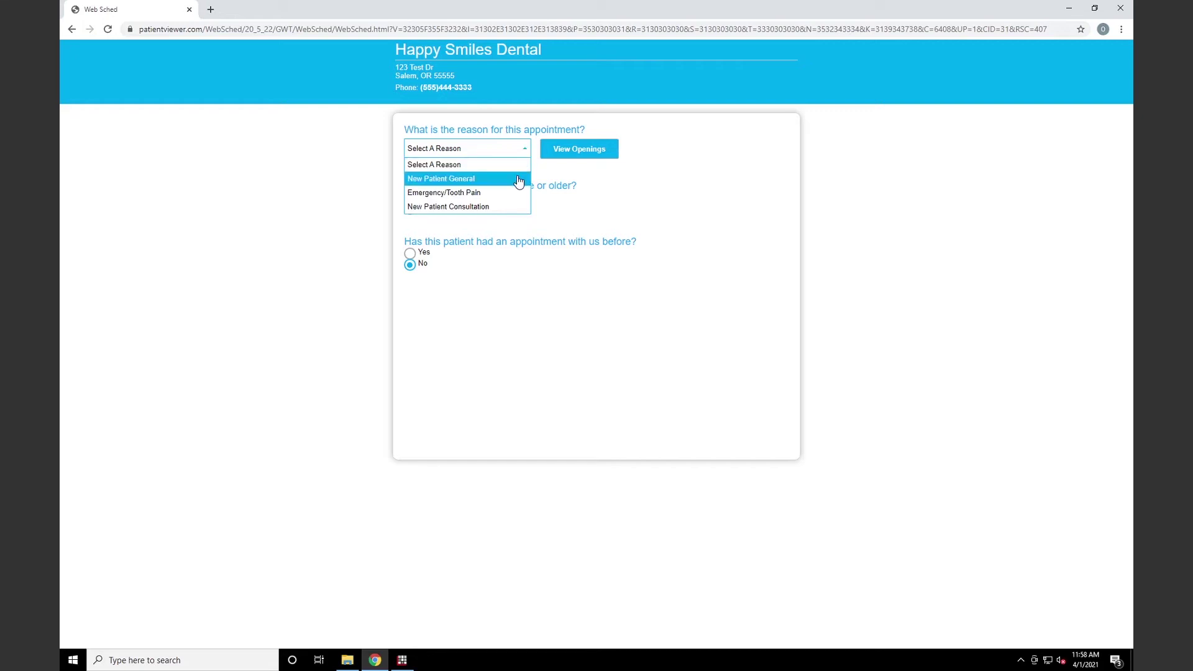
{"action": "left_click", "coordinate": [518, 179]}
{"action": "left_click", "coordinate": [569, 155]}
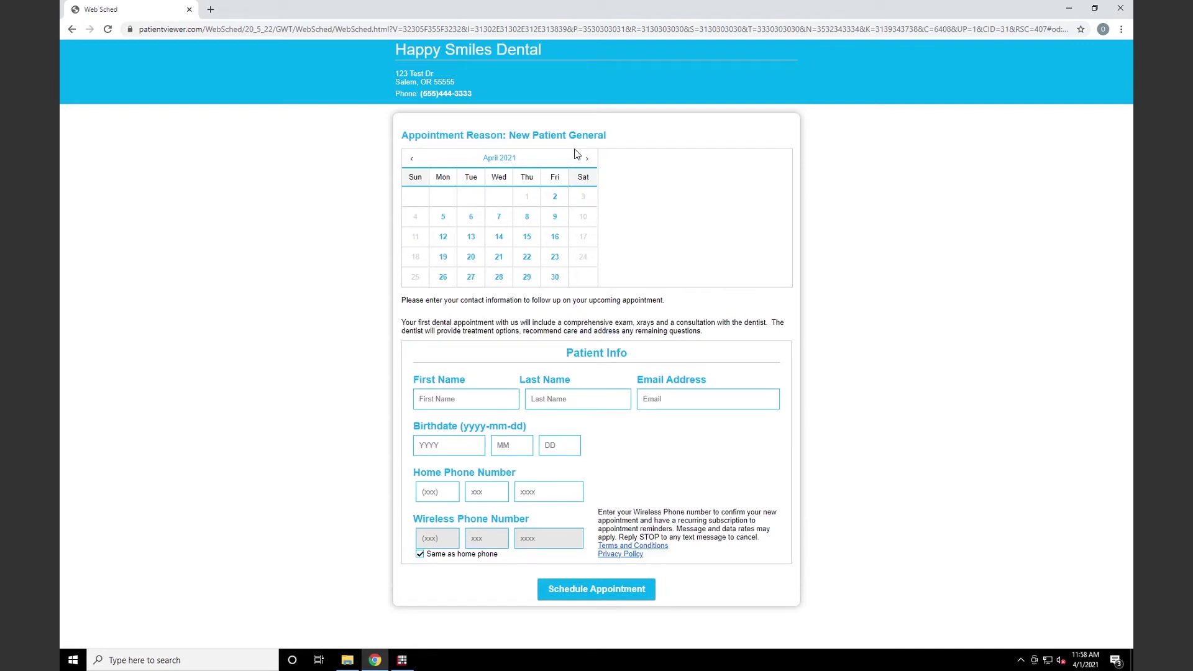
Book April 2 at 8:00 AM with the patient's name, email, birthdate and phone
{"action": "left_click", "coordinate": [556, 199]}
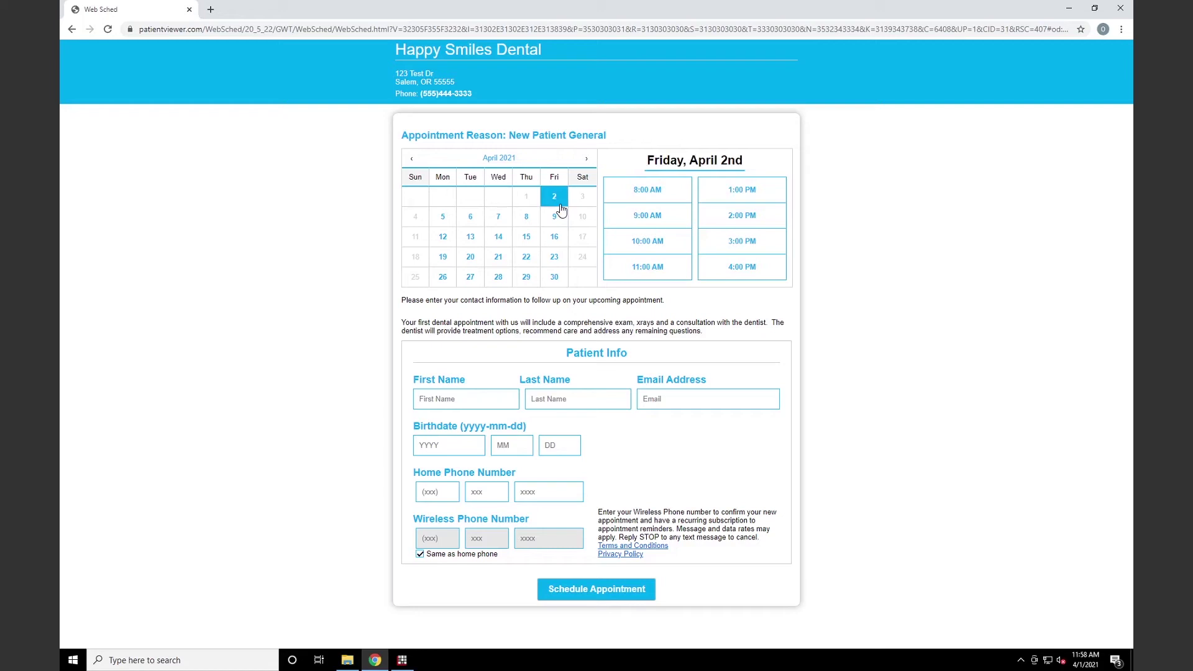
{"action": "left_click", "coordinate": [659, 206]}
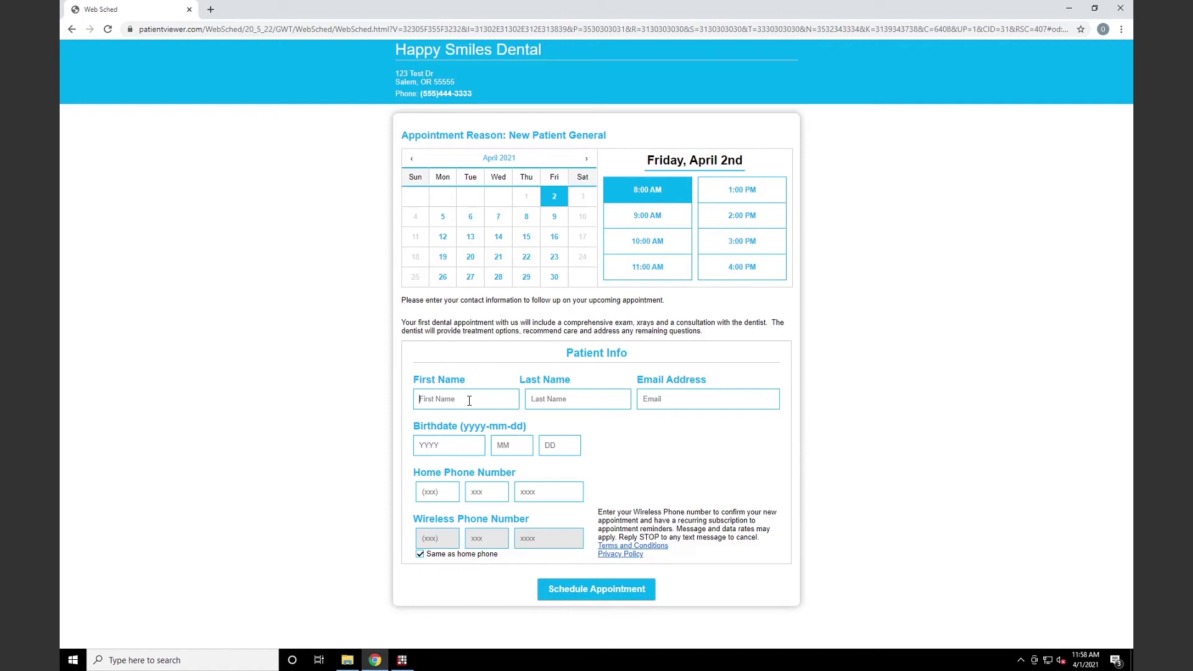
{"action": "key", "text": "Tab"}
{"action": "key", "text": "Tab"}
{"action": "key", "text": "Tab"}
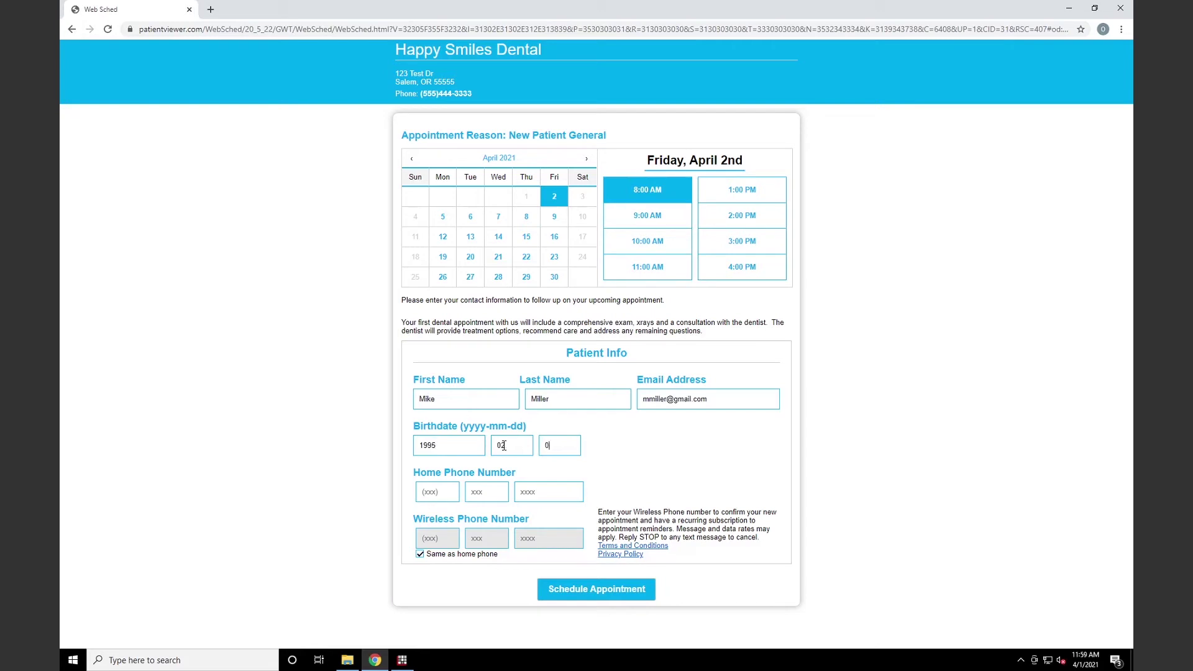
{"action": "left_click", "coordinate": [597, 594]}
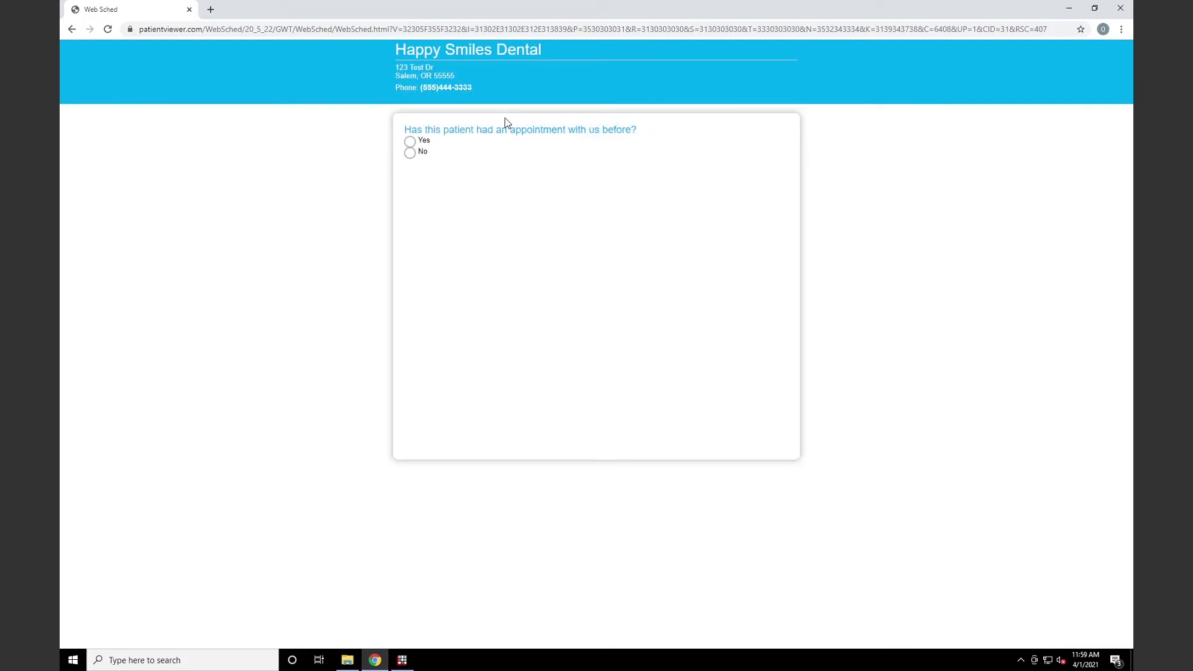
Mark the patient as seen before and verify their first name, last name and birthdate
{"action": "left_click", "coordinate": [420, 144]}
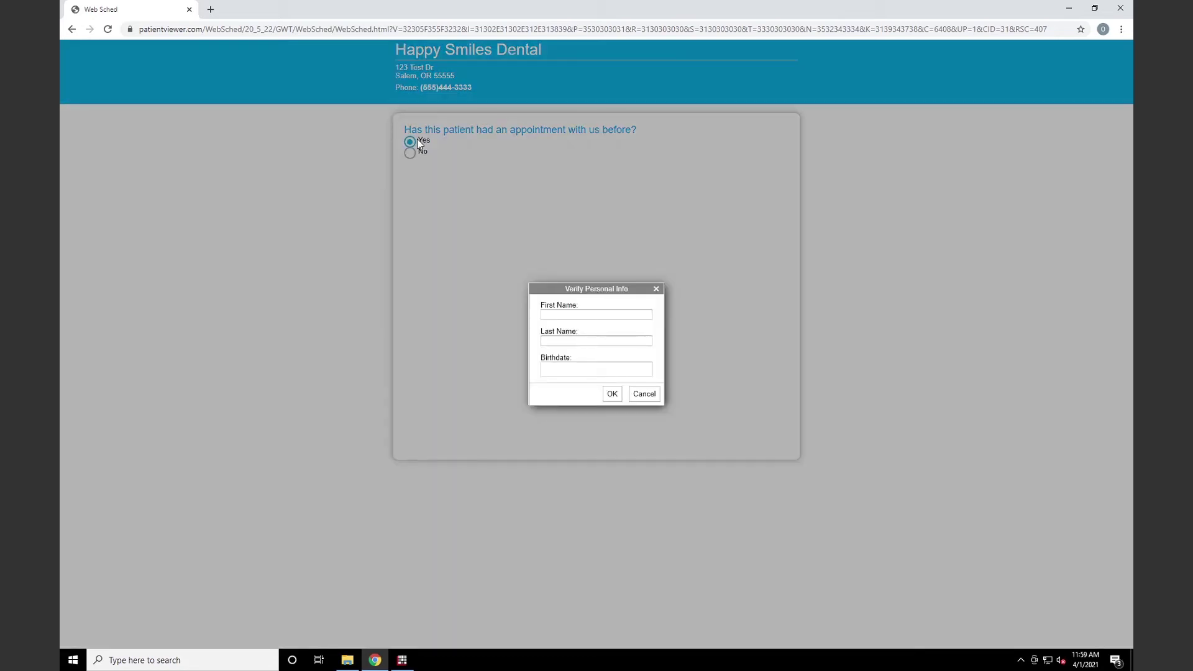
{"action": "left_click", "coordinate": [642, 314]}
{"action": "type", "text": "John"}
{"action": "key", "text": "Tab"}
{"action": "type", "text": "Smith"}
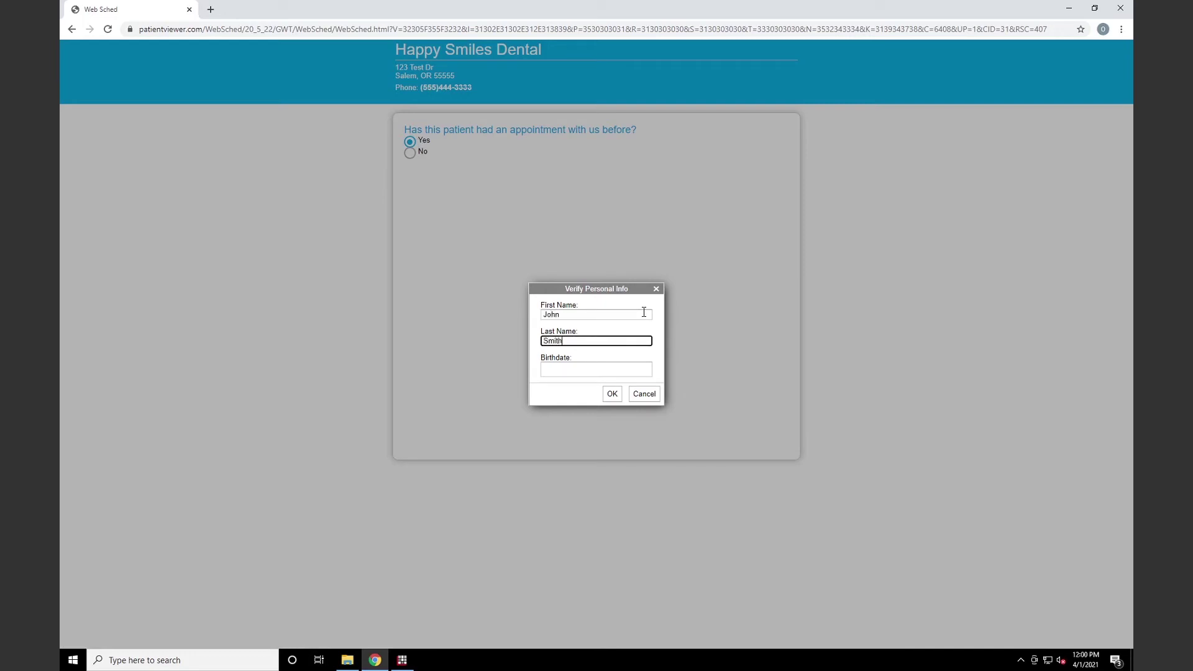
{"action": "key", "text": "Tab"}
{"action": "type", "text": "01/"}
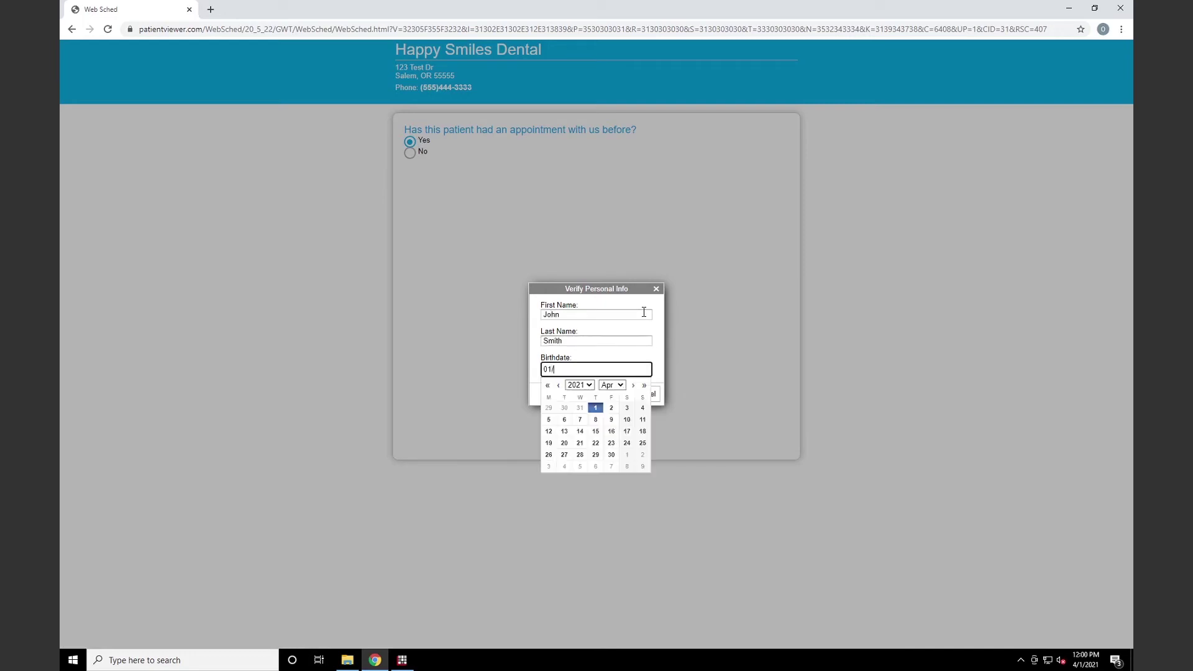
{"action": "type", "text": "01/2000"}
{"action": "left_click", "coordinate": [646, 319]}
{"action": "left_click", "coordinate": [612, 395]}
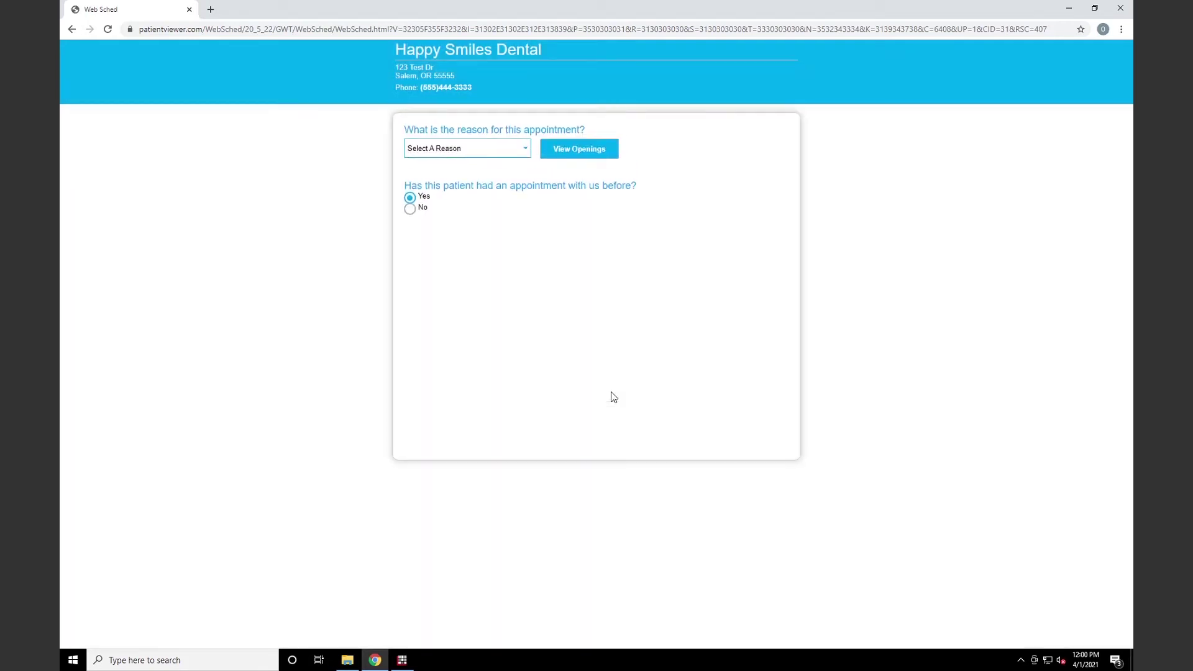
Choose Emergency/Tooth Pain as the reason and view available openings
{"action": "left_click", "coordinate": [529, 156]}
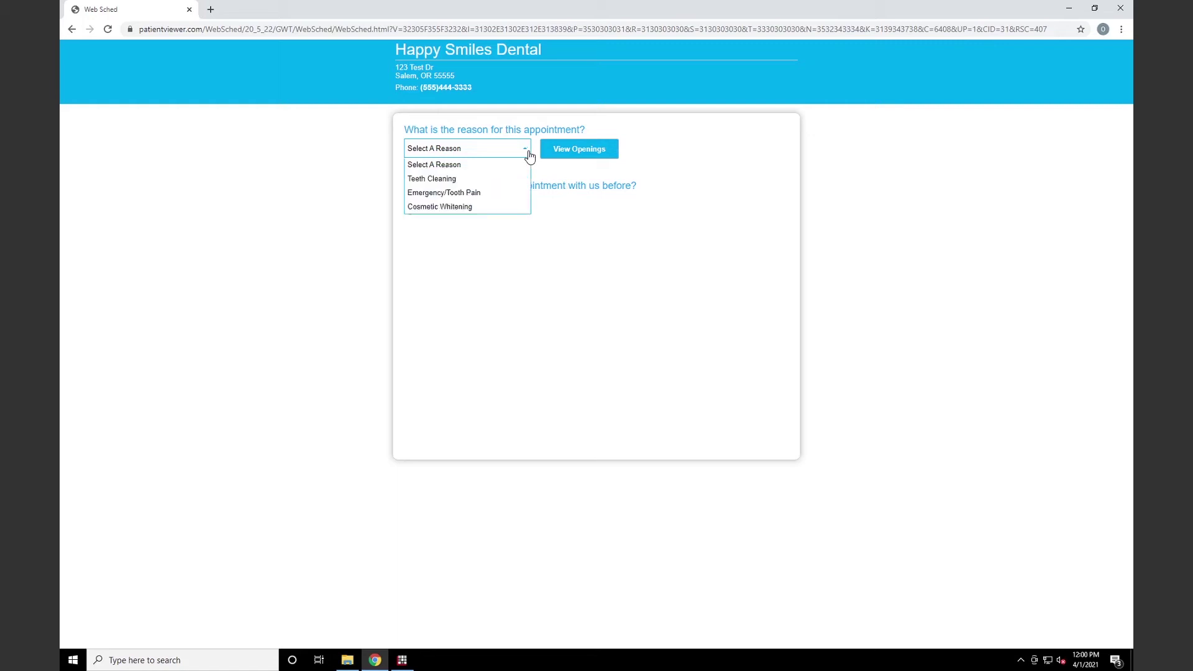
{"action": "left_click", "coordinate": [495, 194]}
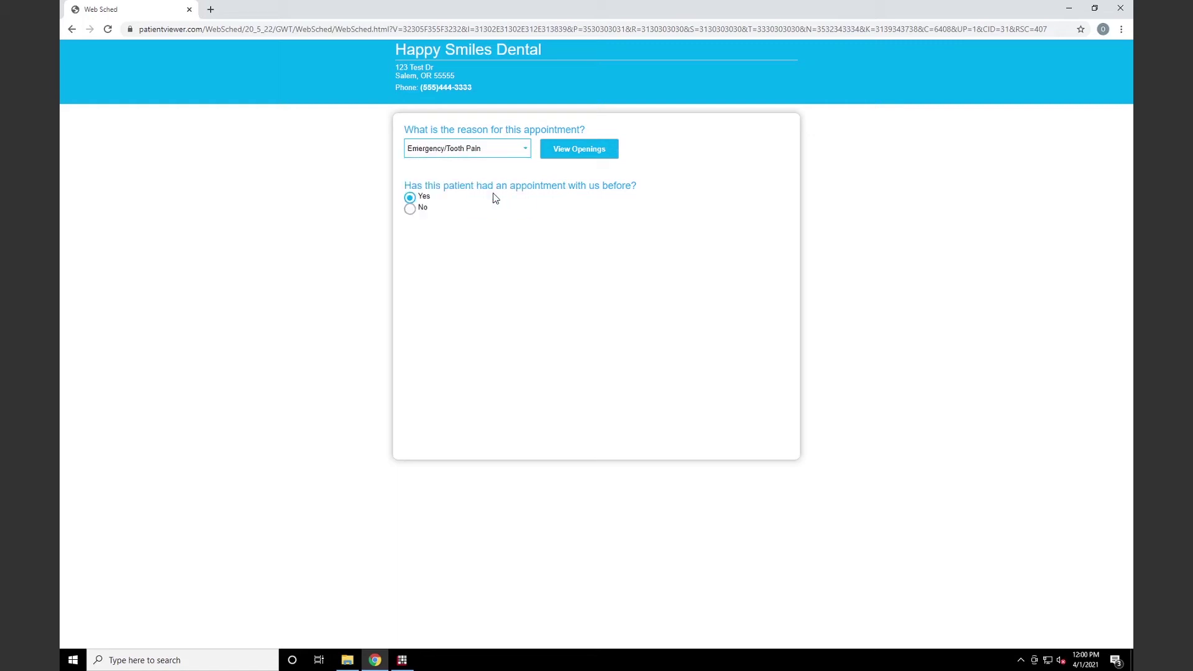
{"action": "left_click", "coordinate": [563, 159]}
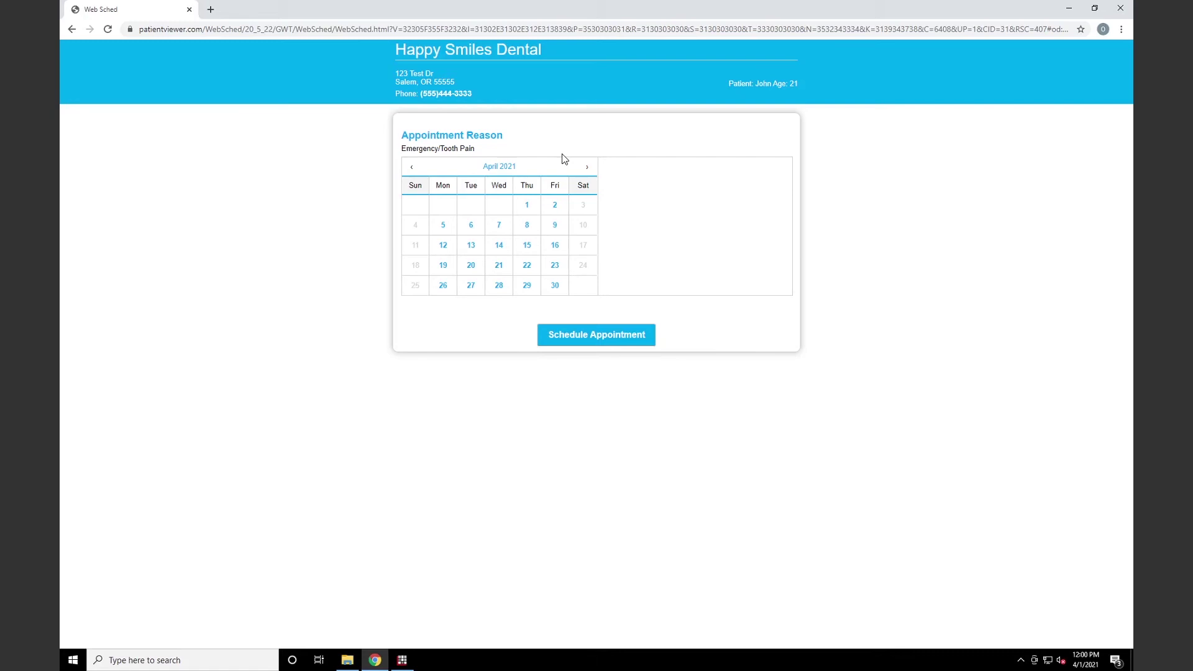
Choose Monday, April 5 at 2:00 PM for the emergency visit and submit the request
{"action": "left_click", "coordinate": [441, 225]}
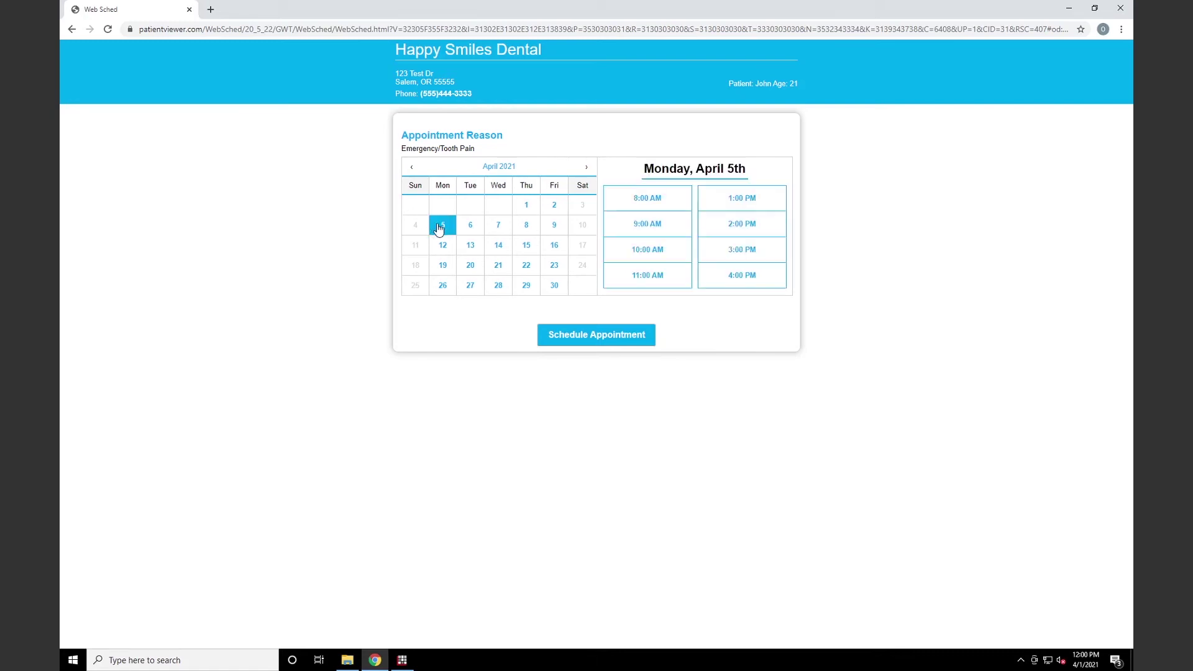
{"action": "left_click", "coordinate": [750, 235]}
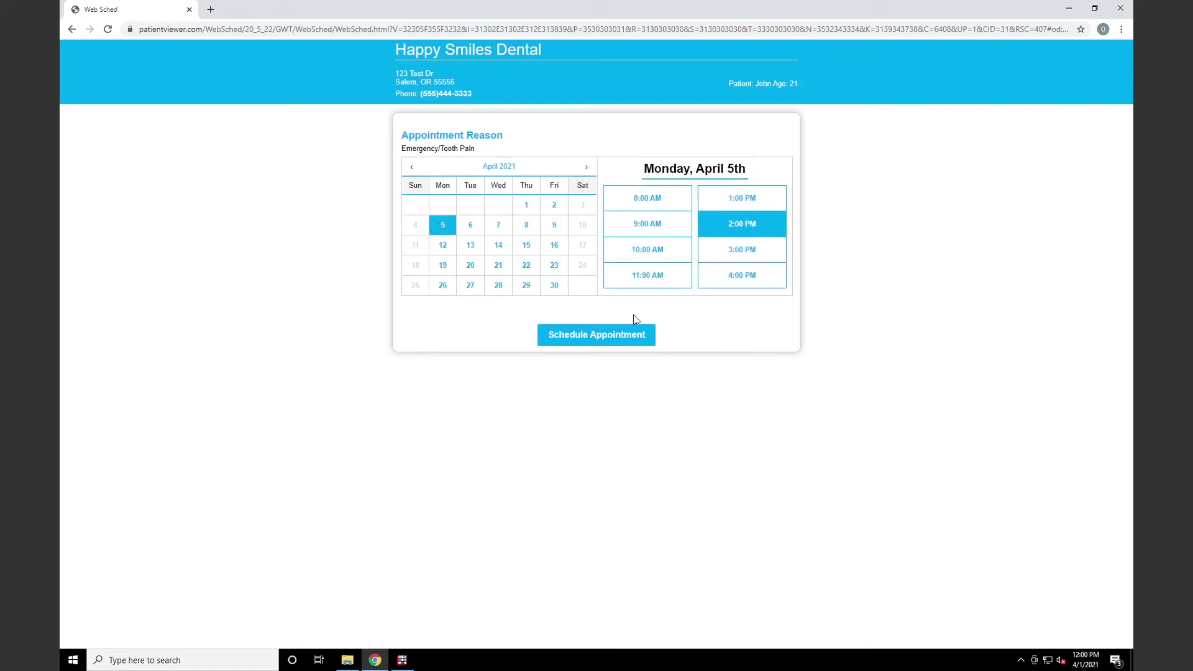
{"action": "left_click", "coordinate": [602, 335]}
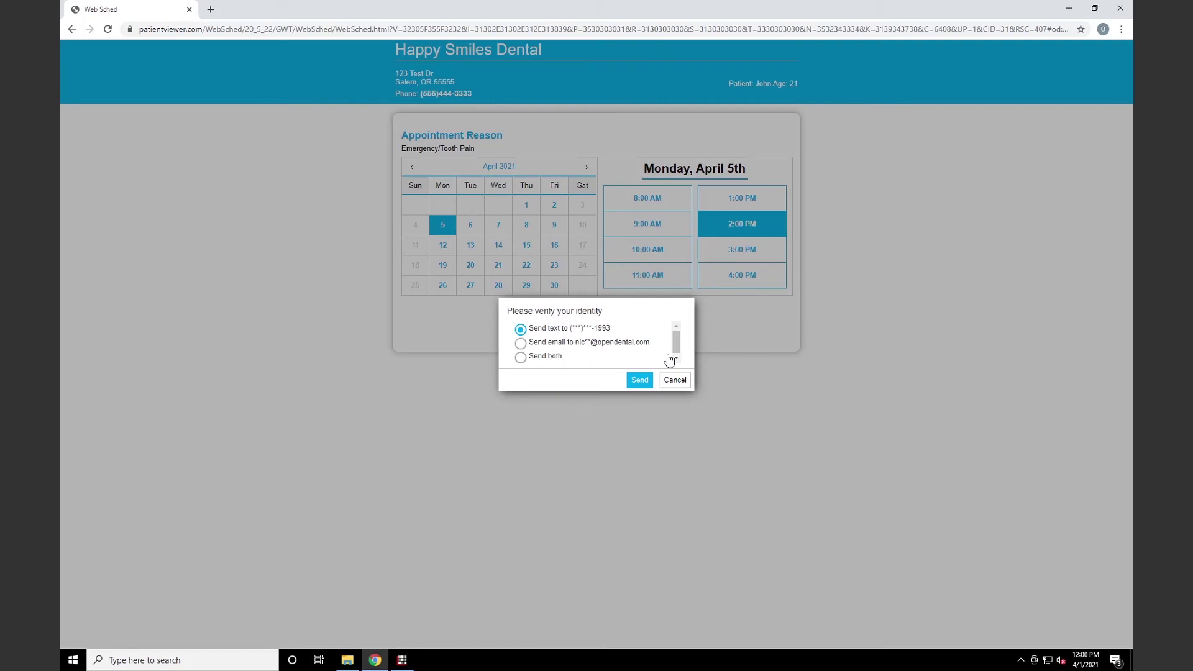
Verify the patient's identity with the code sent by text to finish booking
{"action": "left_click", "coordinate": [640, 380]}
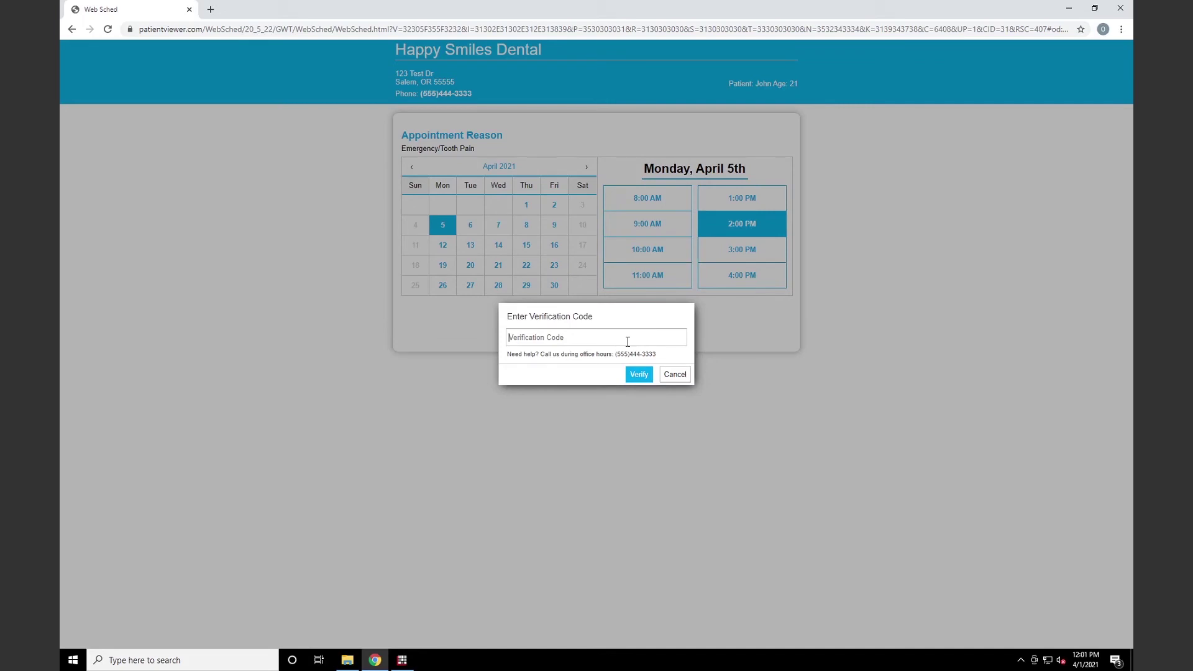
{"action": "left_click", "coordinate": [635, 376]}
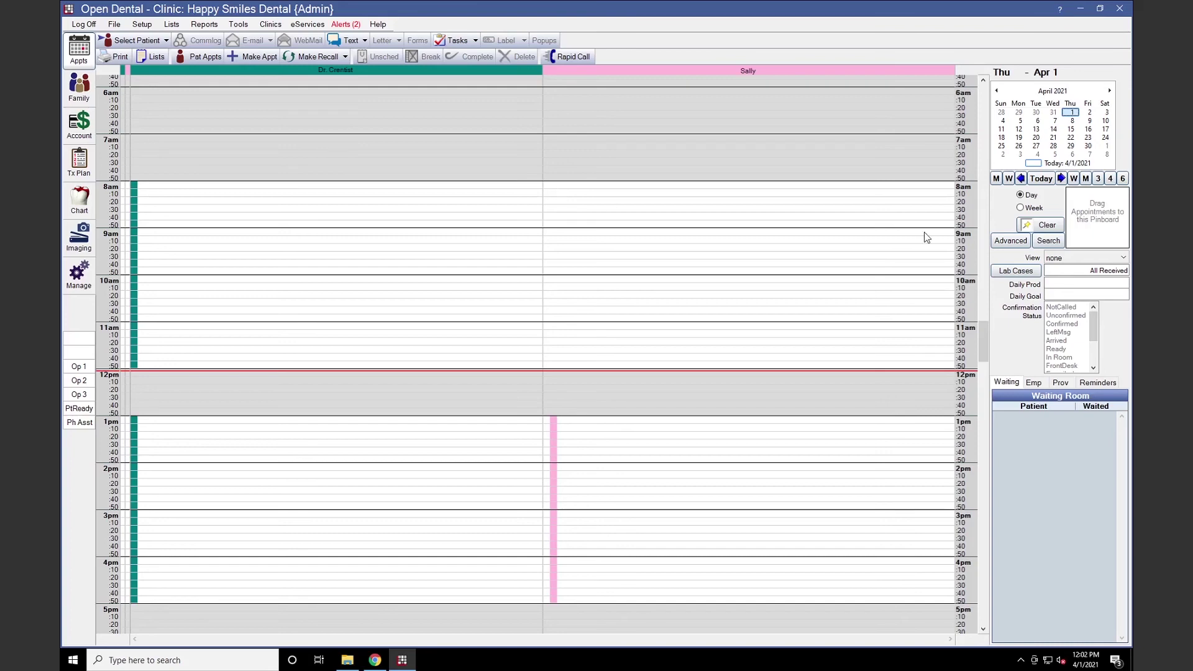
Confirm the bookings on the April 2 and April 5 schedules, then view the two Web Sched alerts
{"action": "left_click", "coordinate": [1089, 112]}
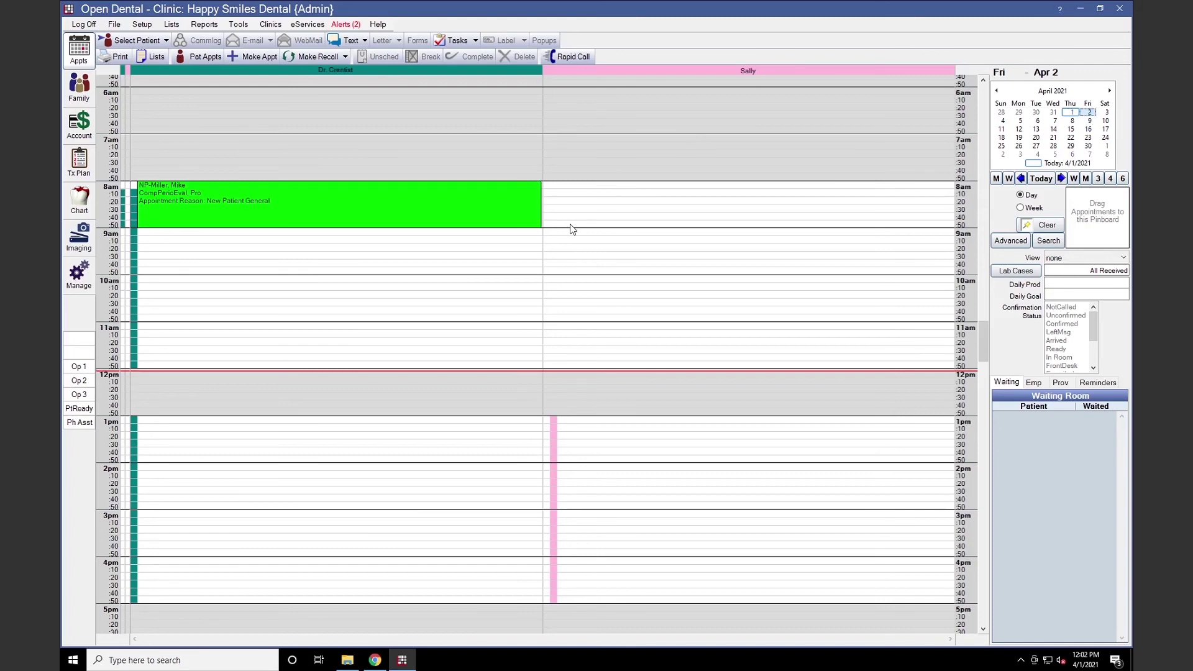
{"action": "mouse_move", "coordinate": [417, 217]}
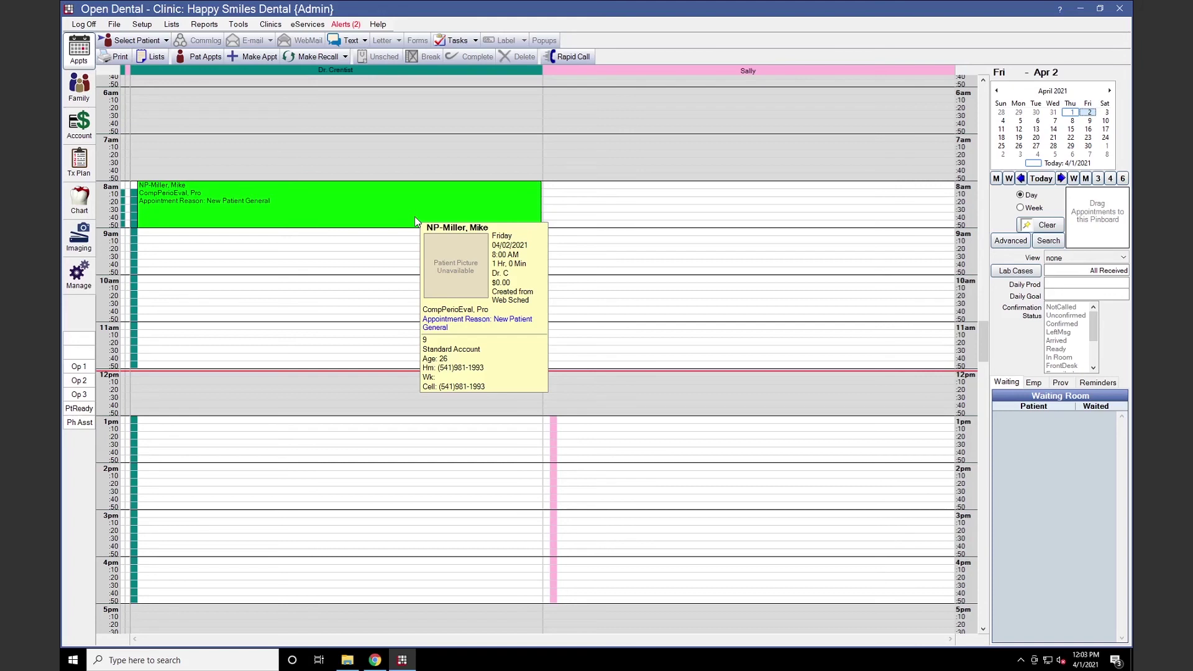
{"action": "left_click", "coordinate": [1021, 121]}
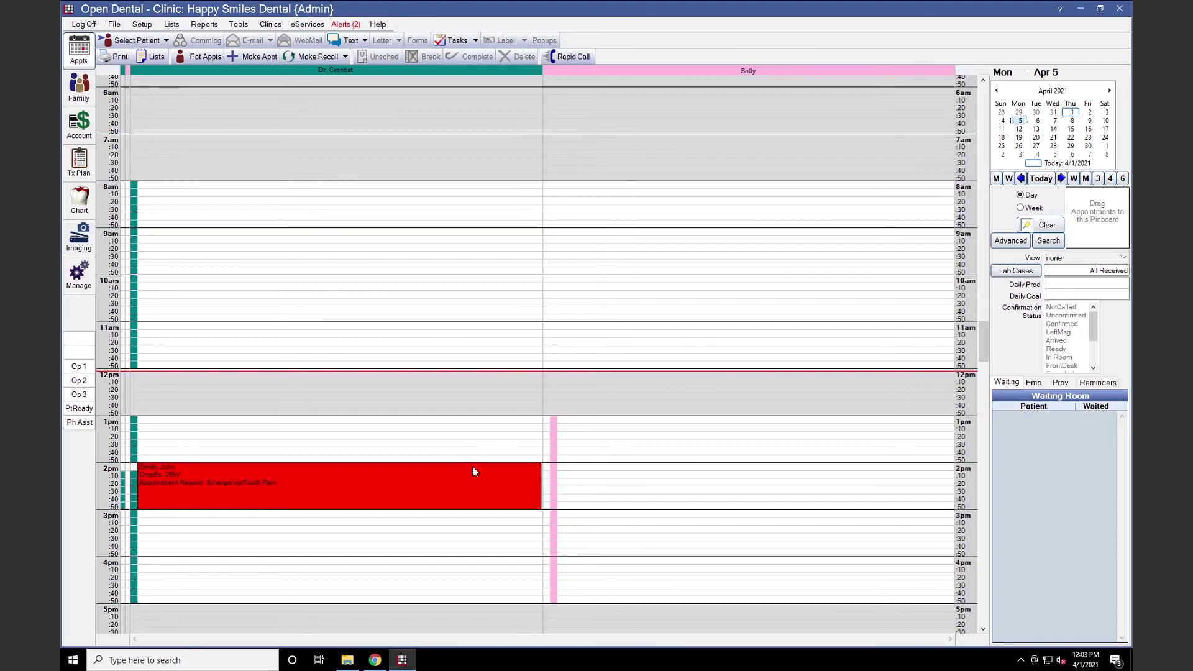
{"action": "mouse_move", "coordinate": [484, 480]}
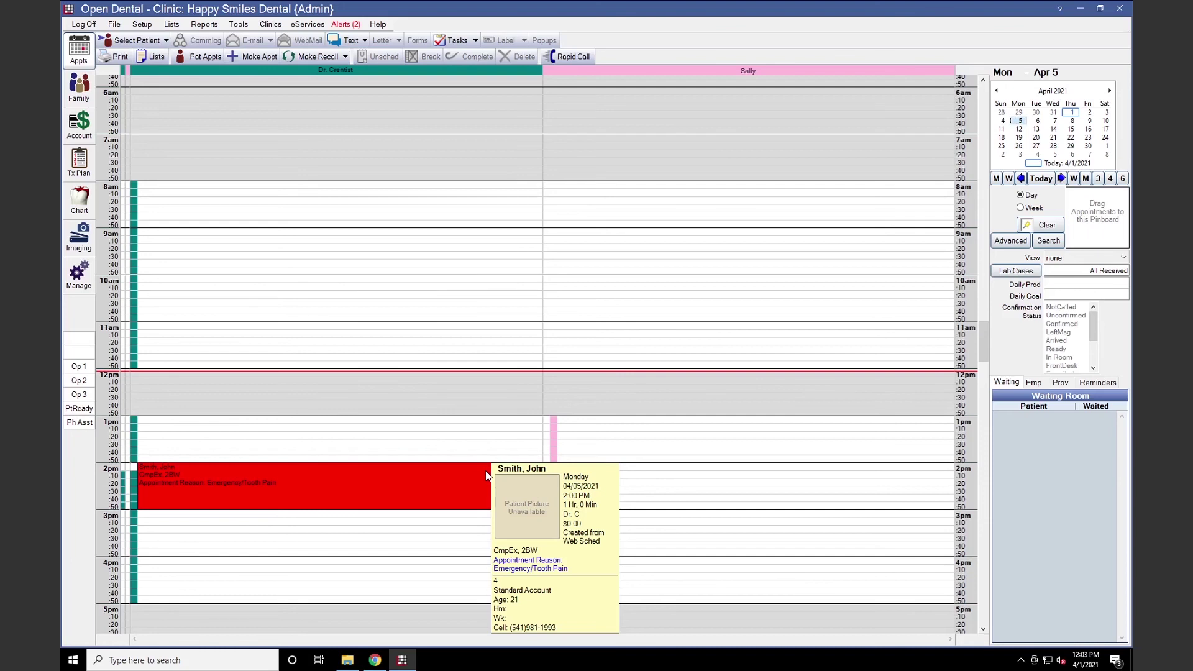
{"action": "left_click", "coordinate": [353, 26]}
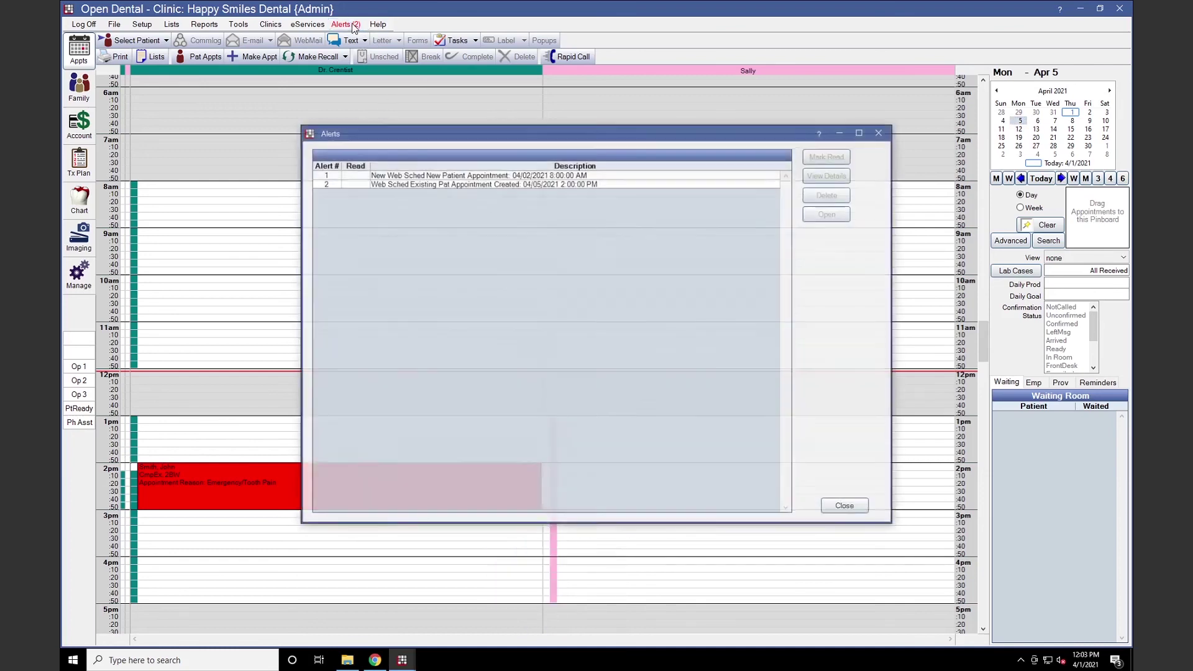